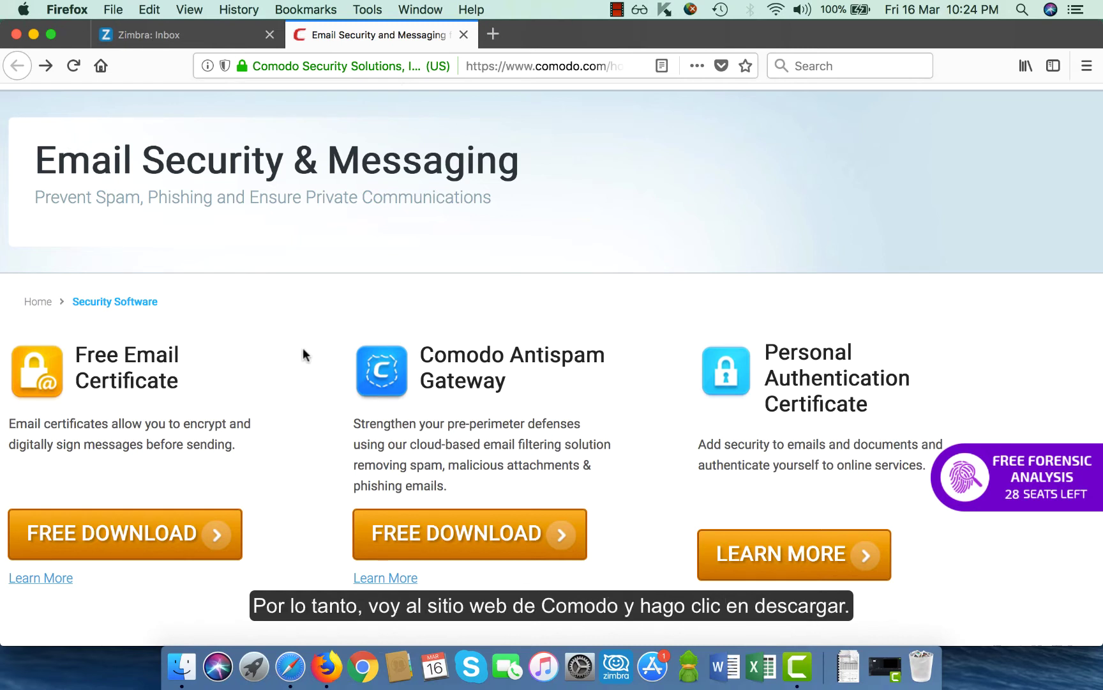
Fill in the free email certificate application with your name, e-mail, country India and a revocation password
{"action": "left_click", "coordinate": [180, 536]}
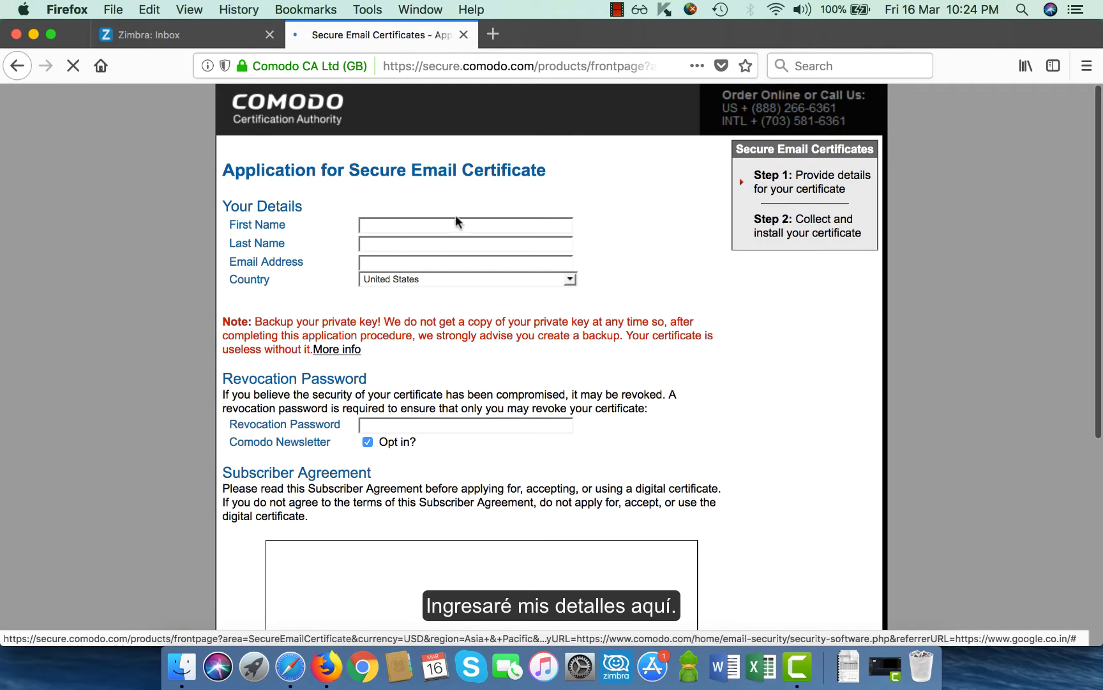
{"action": "left_click", "coordinate": [430, 226]}
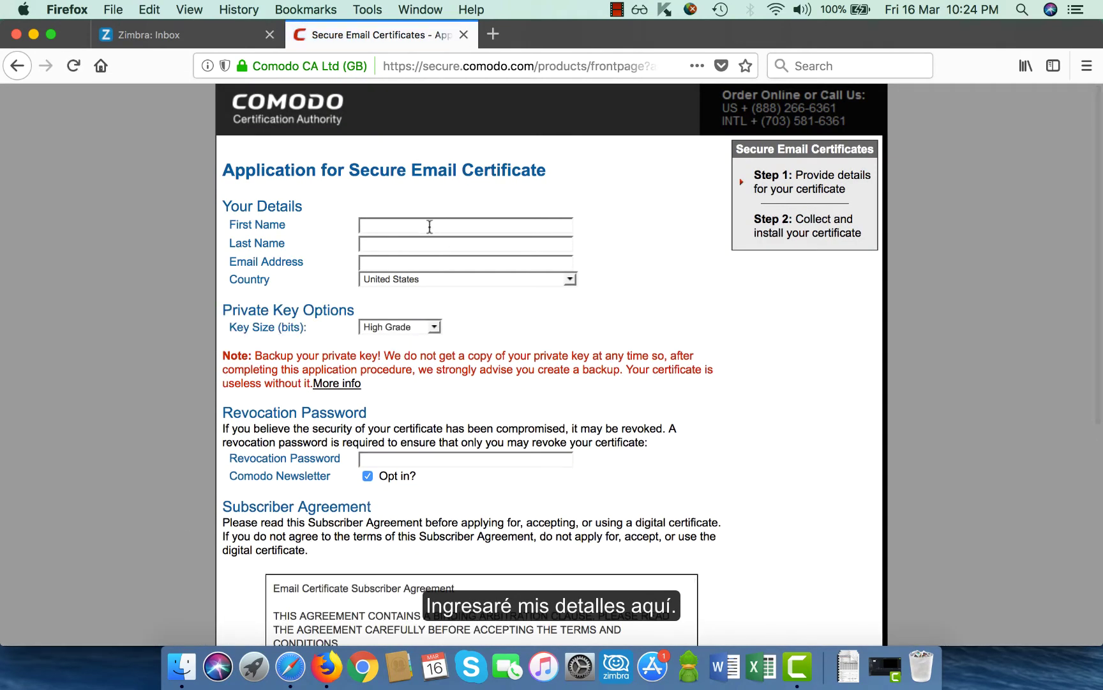
{"action": "type", "text": "Piyush"}
{"action": "type", "text": "Mathur"}
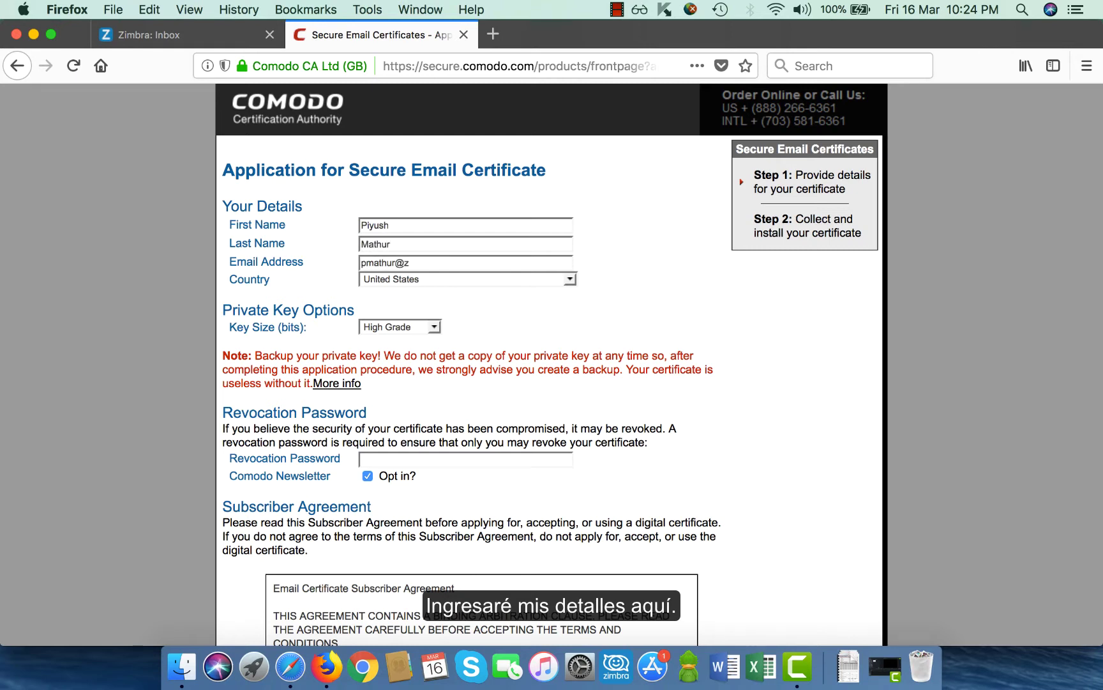
{"action": "key", "text": "Tab"}
{"action": "type", "text": "India"}
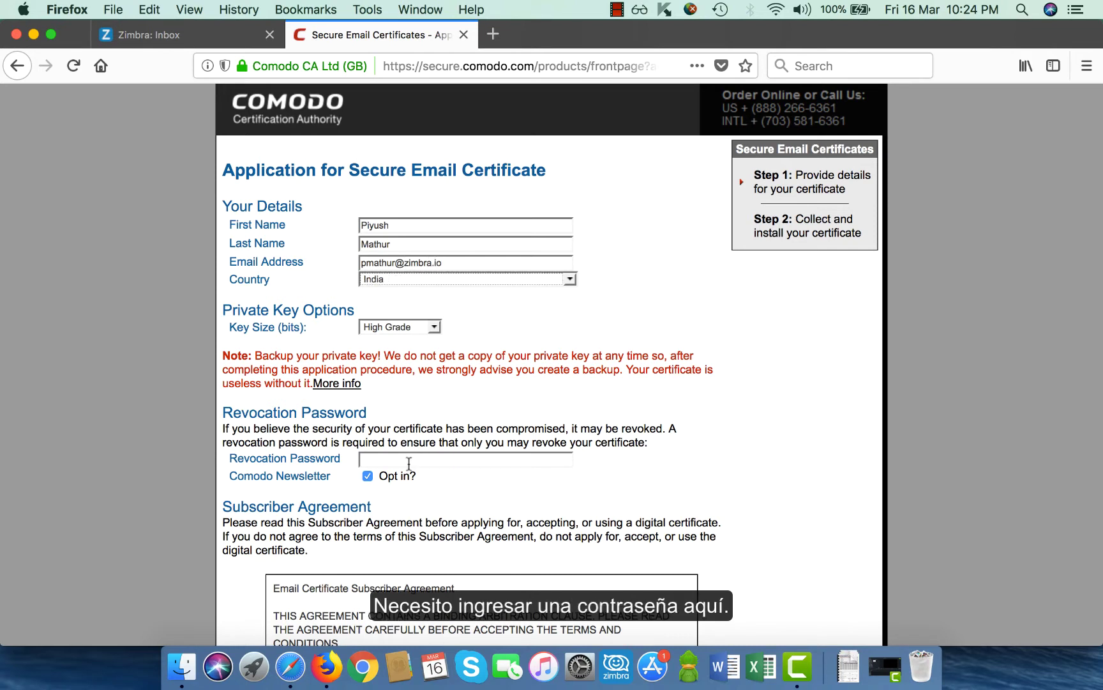
{"action": "left_click", "coordinate": [408, 463]}
{"action": "type", "text": "••••••••"}
Accept the subscriber agreement, then select the converted .p12 file in the Certificates folder
{"action": "scroll", "coordinate": [409, 470], "scroll_direction": "down", "scroll_amount": 10}
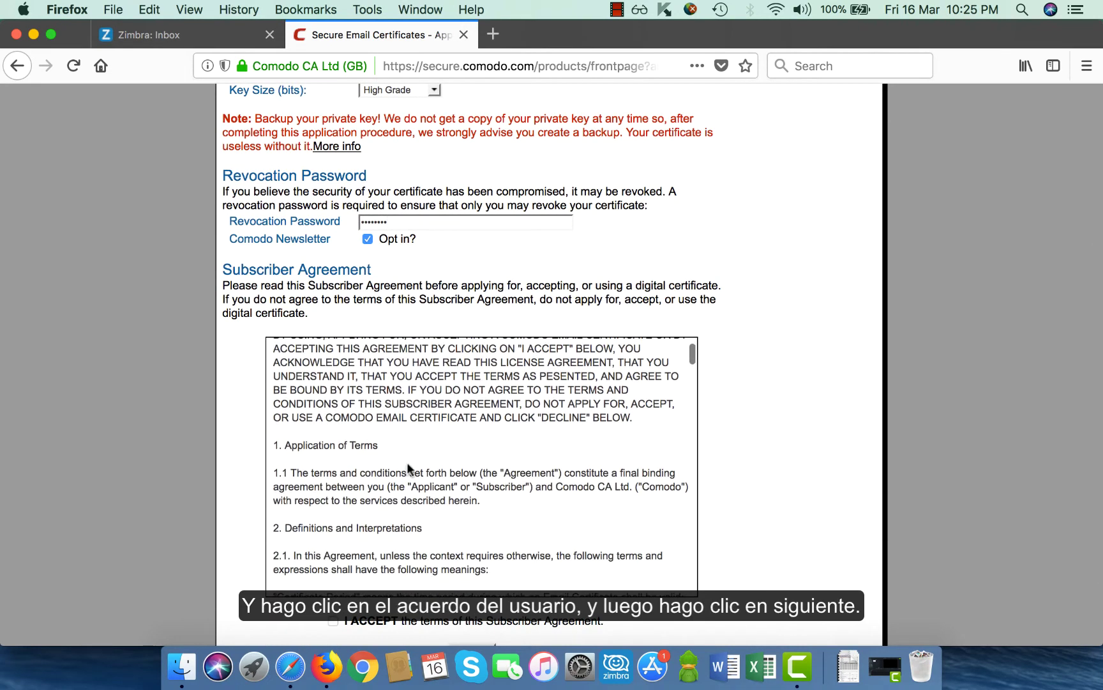
{"action": "left_click", "coordinate": [333, 621]}
{"action": "scroll", "coordinate": [307, 587], "scroll_direction": "down", "scroll_amount": 3}
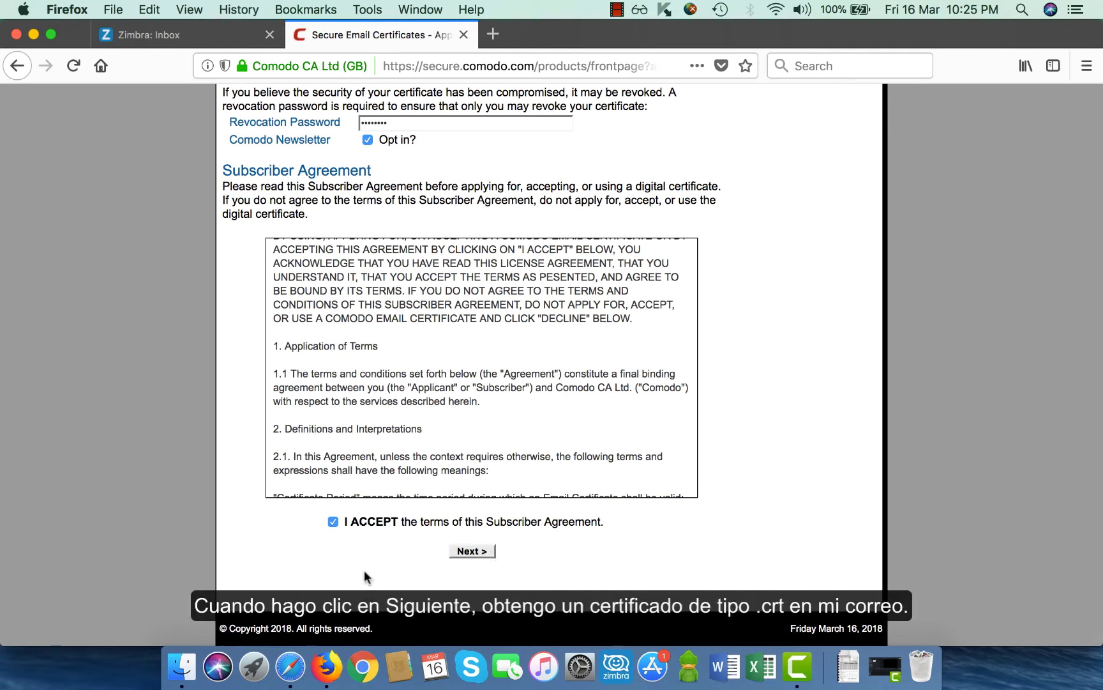
{"action": "left_click", "coordinate": [183, 666]}
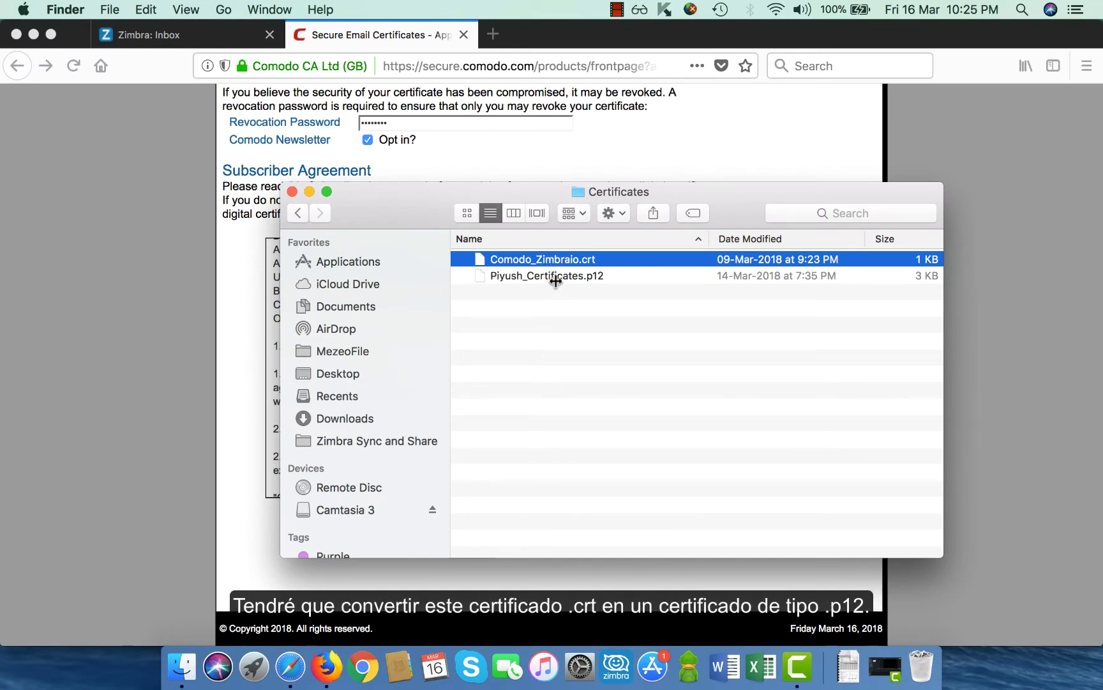
{"action": "left_click", "coordinate": [556, 280]}
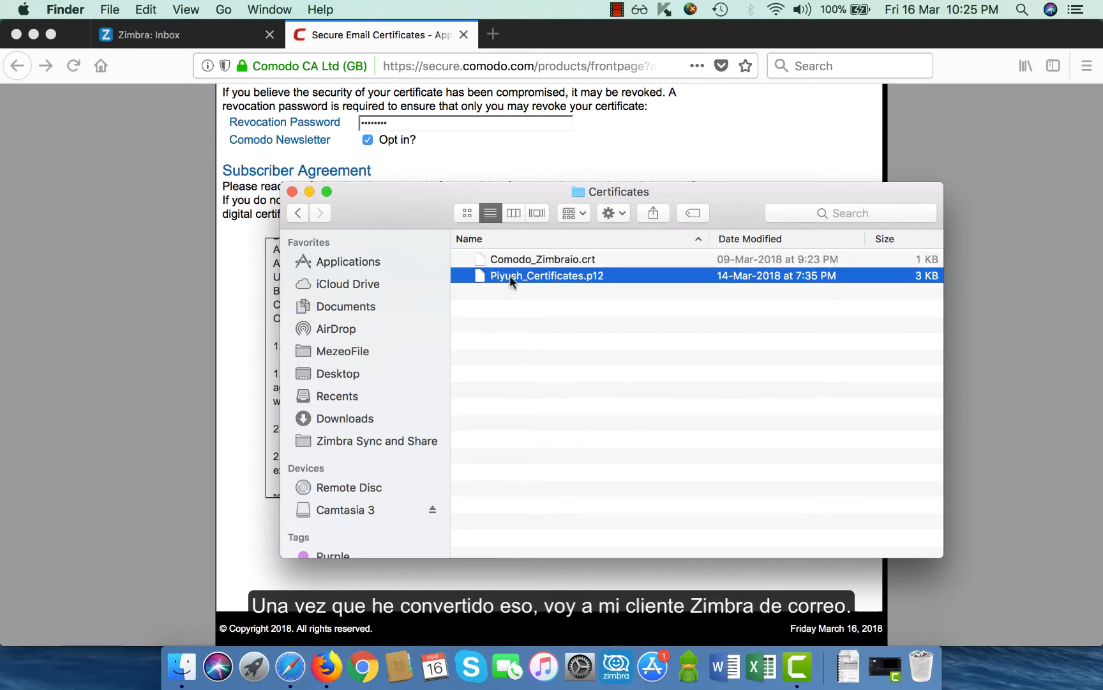
Upload the .p12 certificate under Preferences > Secure Email and enter the certificate password
{"action": "left_click", "coordinate": [155, 37]}
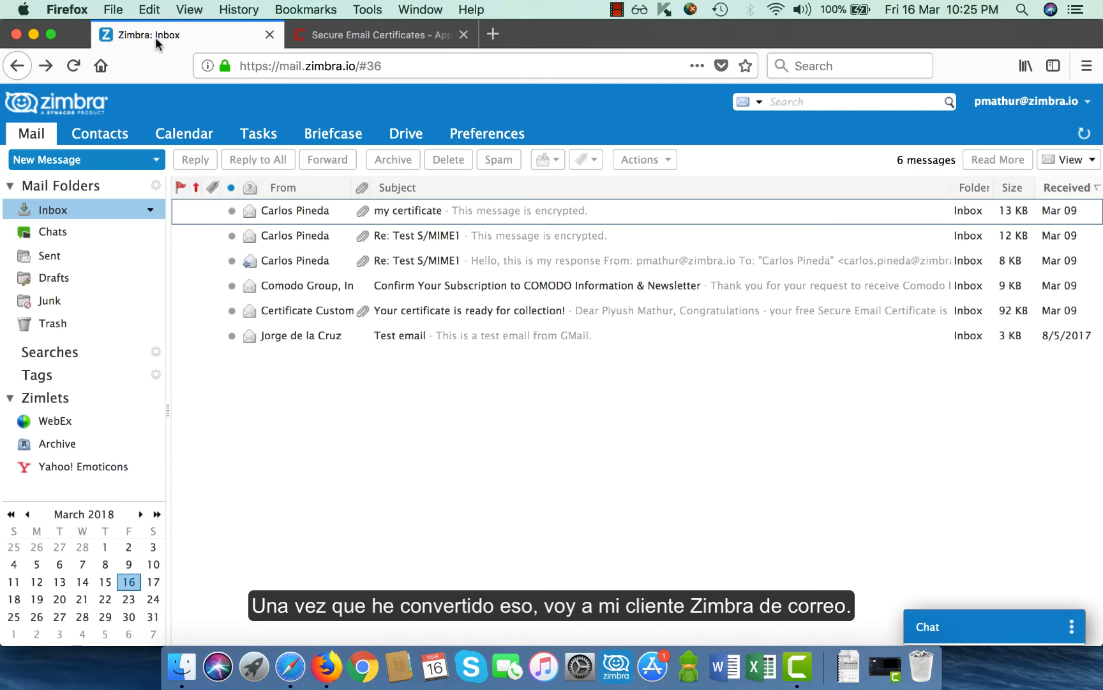
{"action": "left_click", "coordinate": [484, 137]}
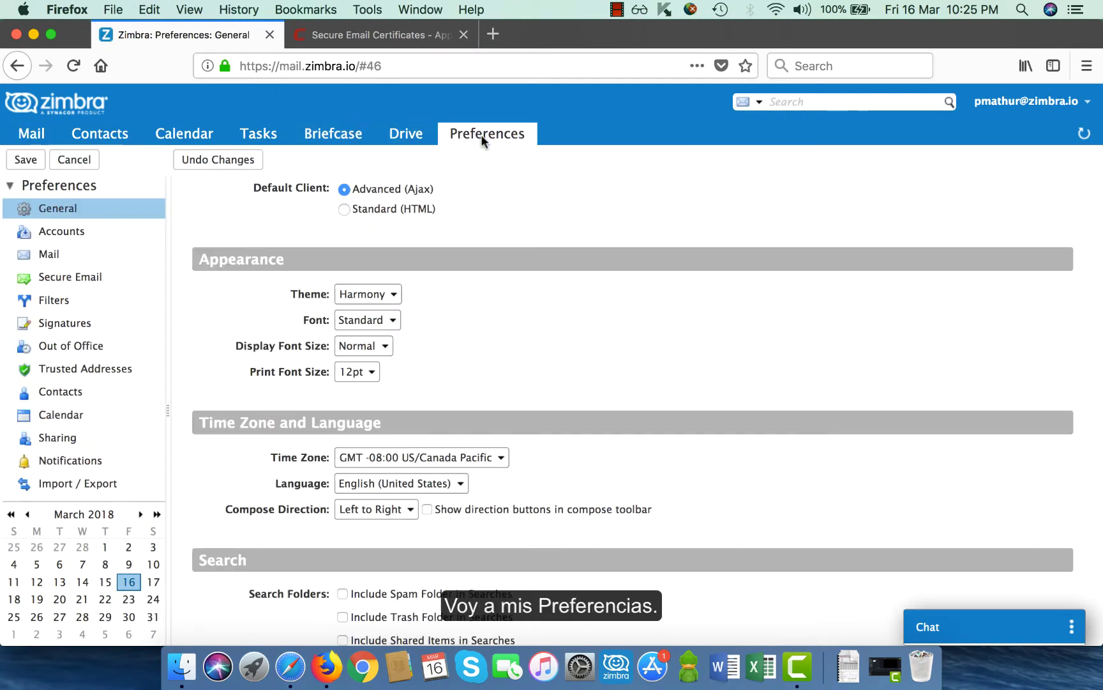
{"action": "left_click", "coordinate": [58, 280]}
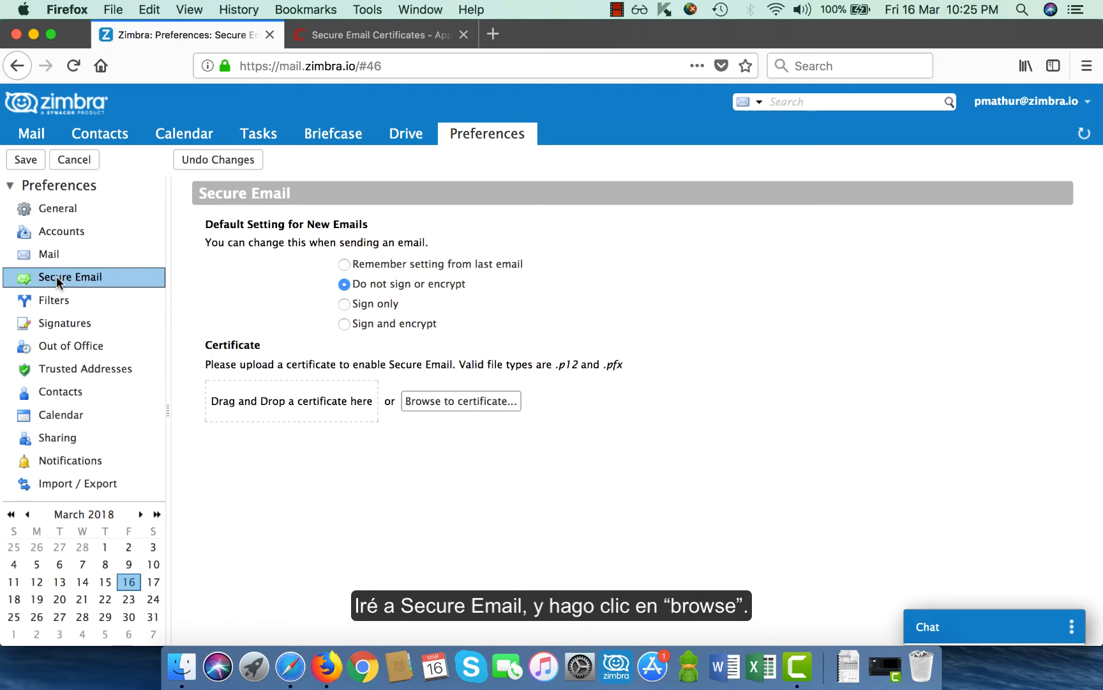
{"action": "left_click", "coordinate": [437, 403]}
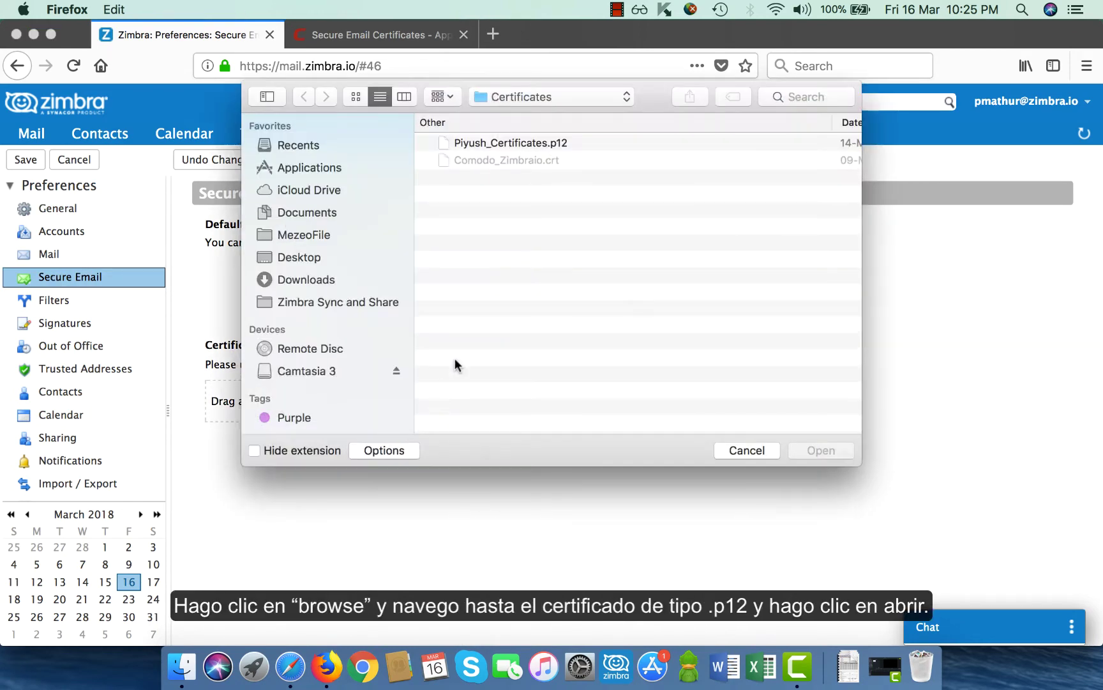
{"action": "left_click", "coordinate": [463, 143]}
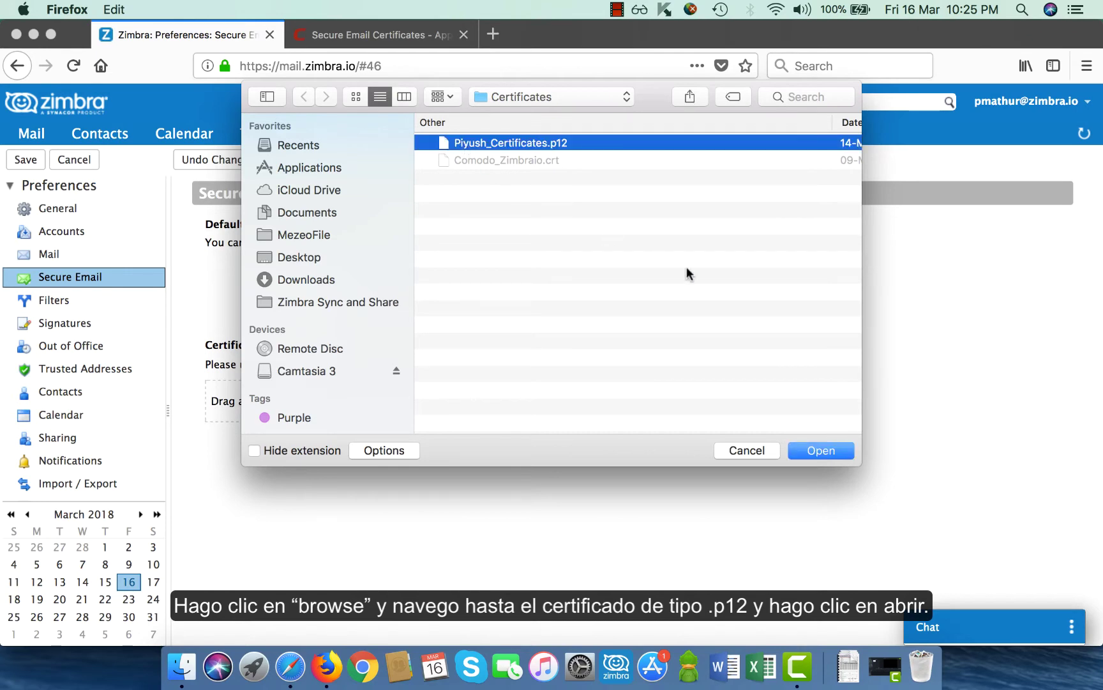
{"action": "left_click", "coordinate": [807, 451]}
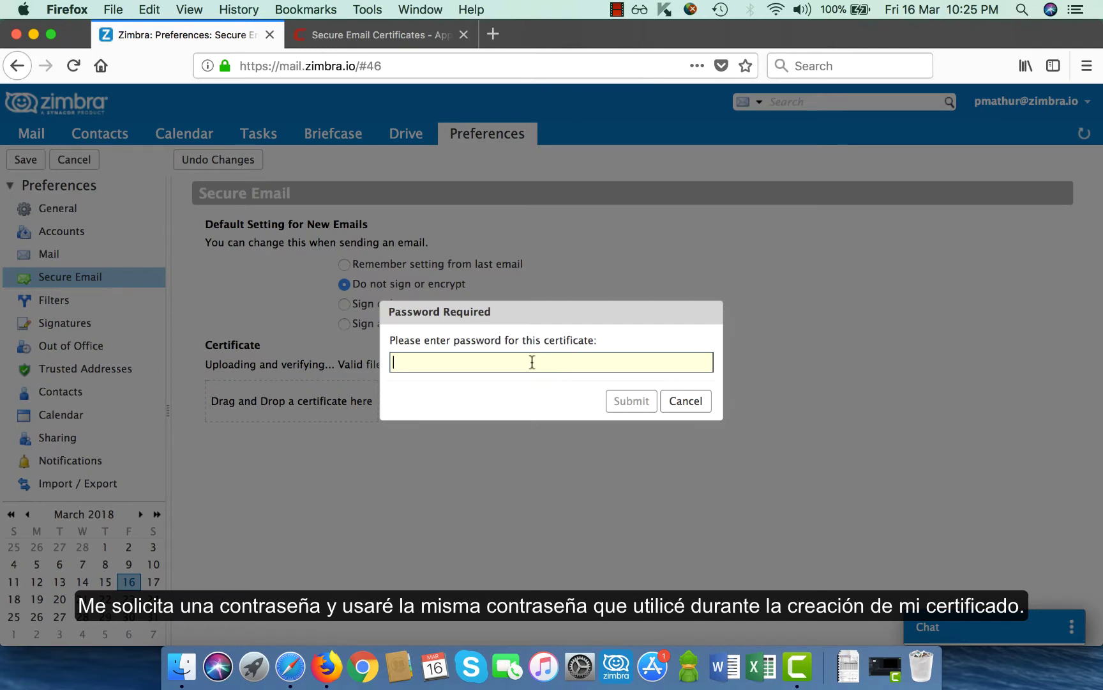
{"action": "type", "text": "••"}
Submit the certificate password, review the certificate's issuer and validity, and save the Secure Email preferences
{"action": "left_click", "coordinate": [620, 401]}
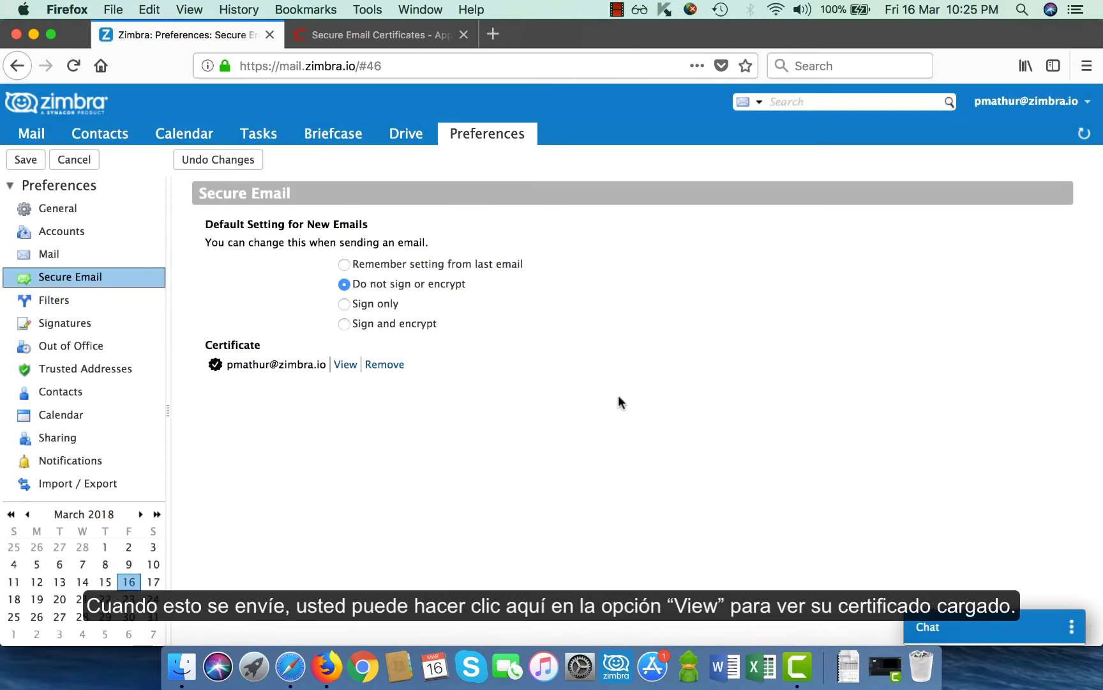
{"action": "left_click", "coordinate": [345, 364]}
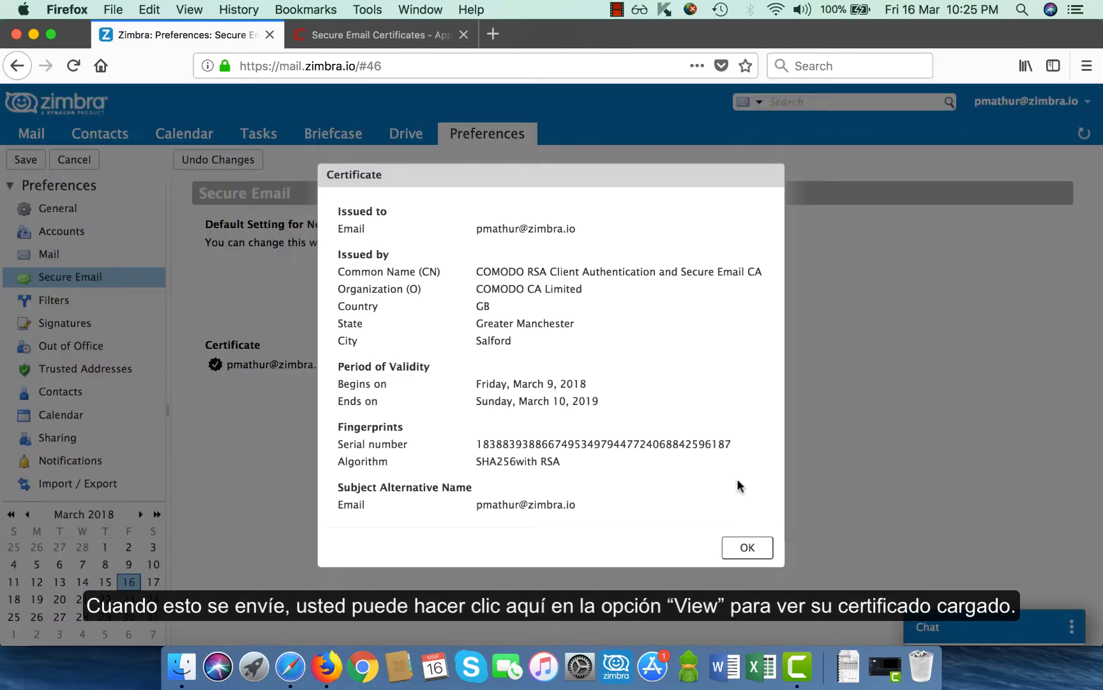
{"action": "left_click", "coordinate": [748, 547]}
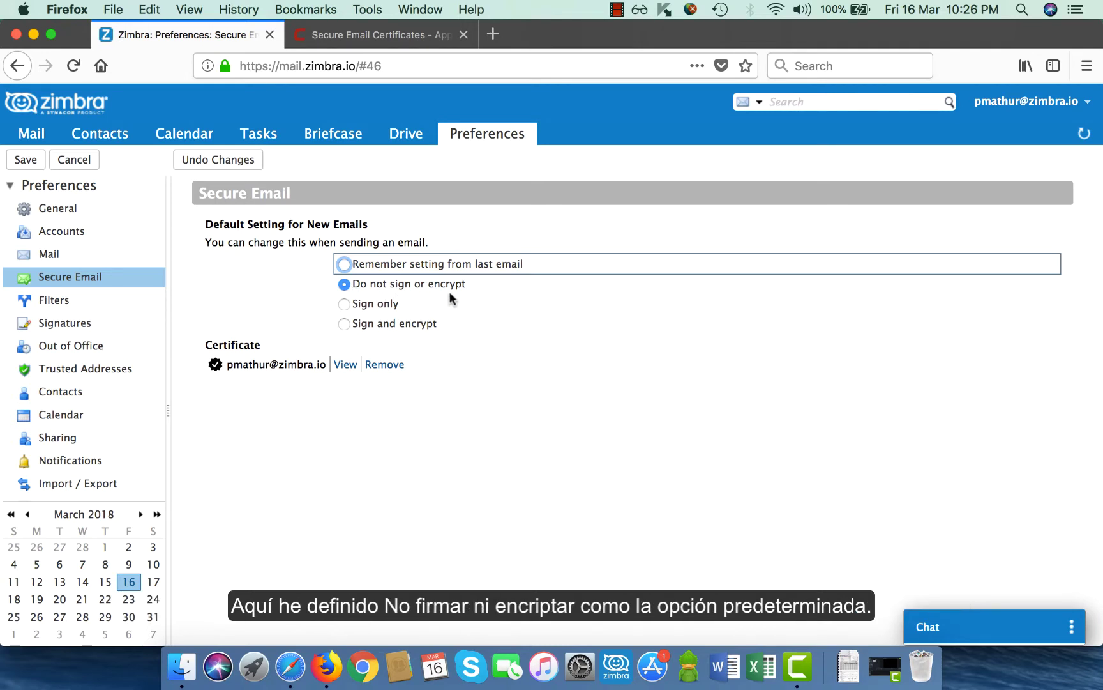
{"action": "left_click", "coordinate": [27, 164]}
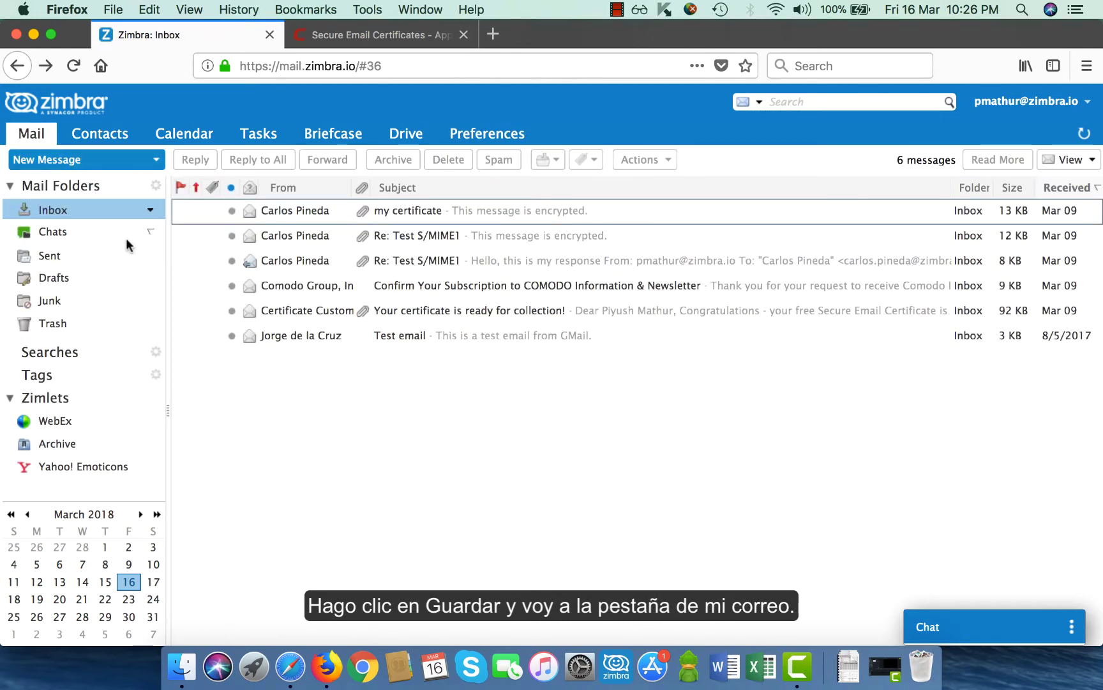
{"action": "left_click", "coordinate": [291, 668]}
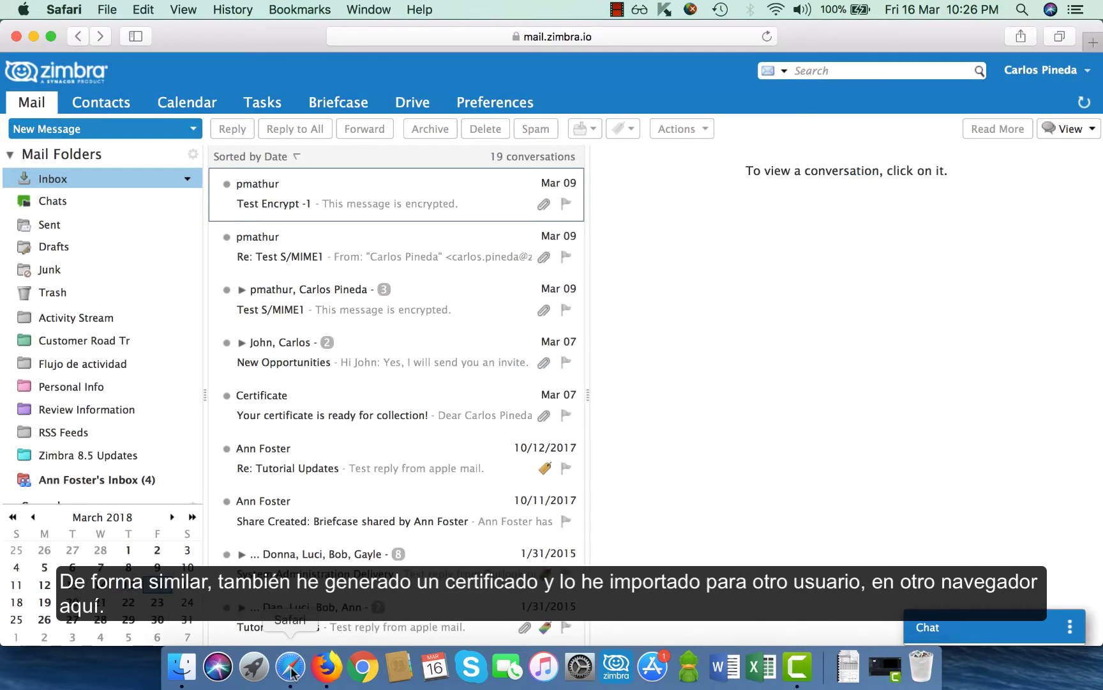
{"action": "left_click", "coordinate": [492, 108]}
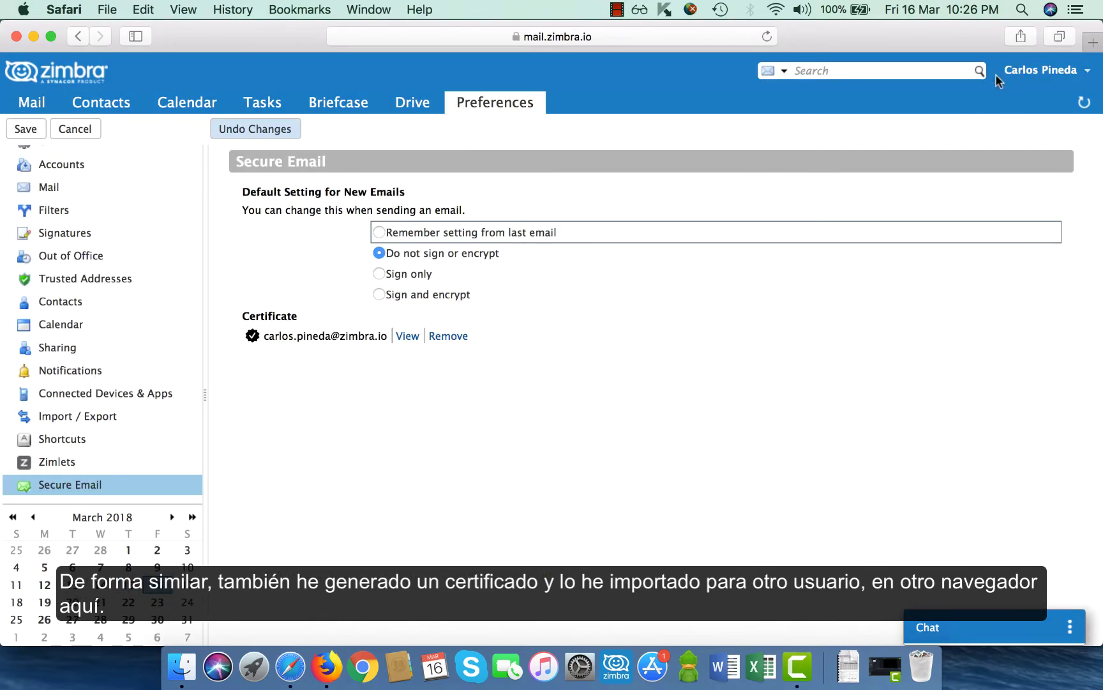
{"action": "left_click", "coordinate": [405, 337]}
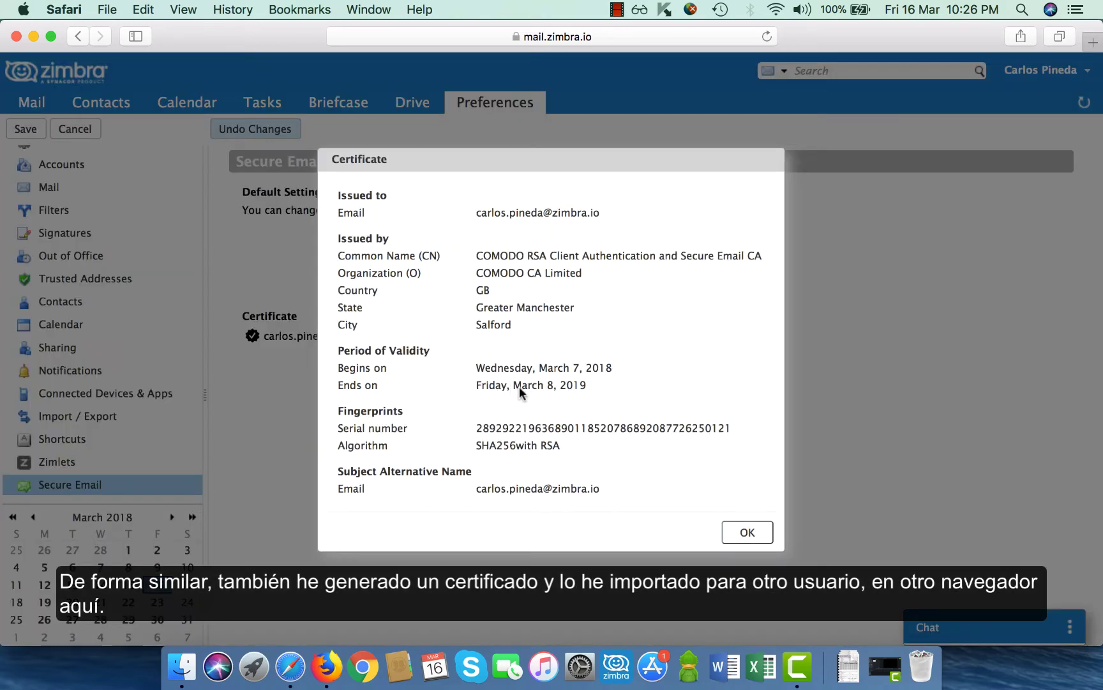
{"action": "left_click", "coordinate": [745, 530]}
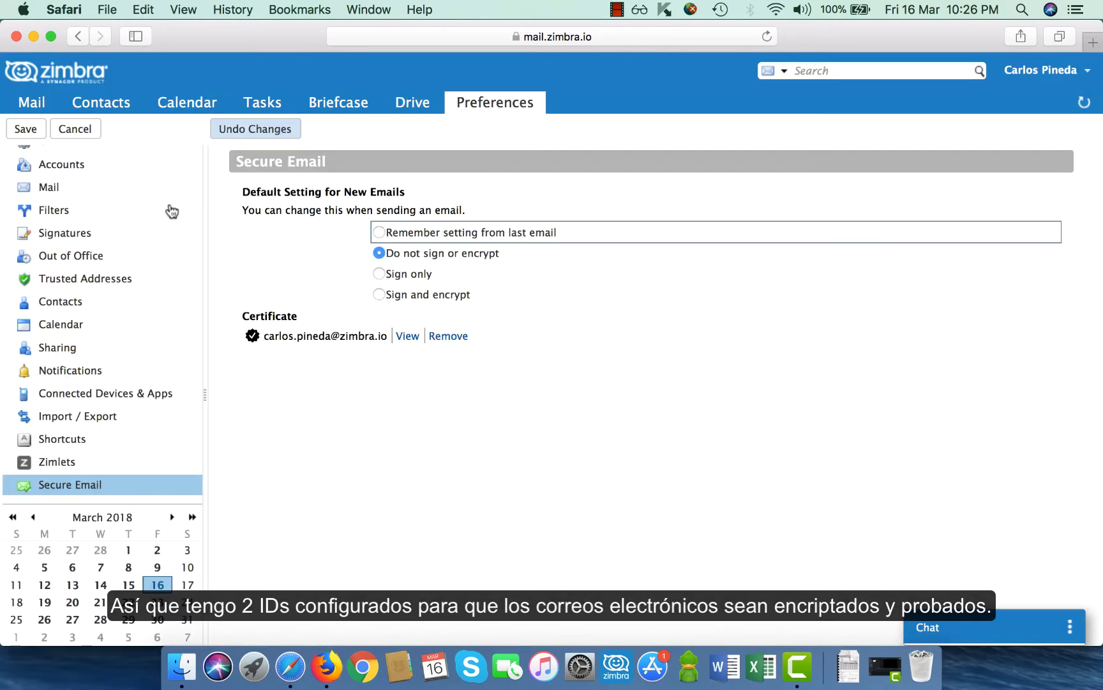
{"action": "scroll", "coordinate": [69, 234], "scroll_direction": "up", "scroll_amount": 2}
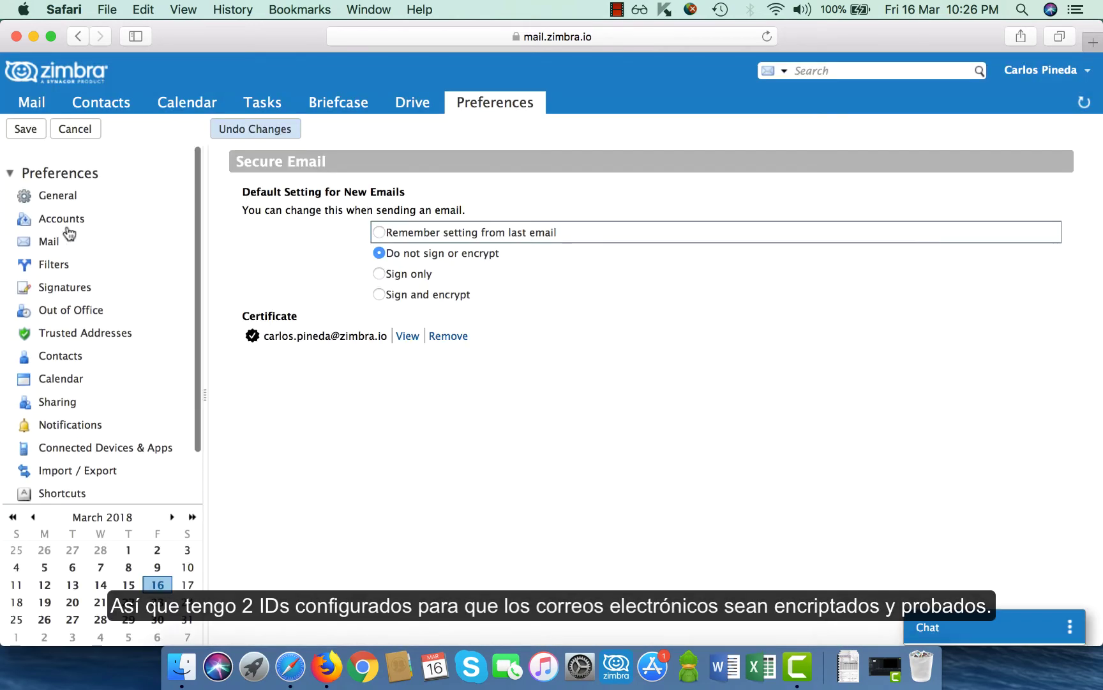
{"action": "left_click", "coordinate": [13, 105]}
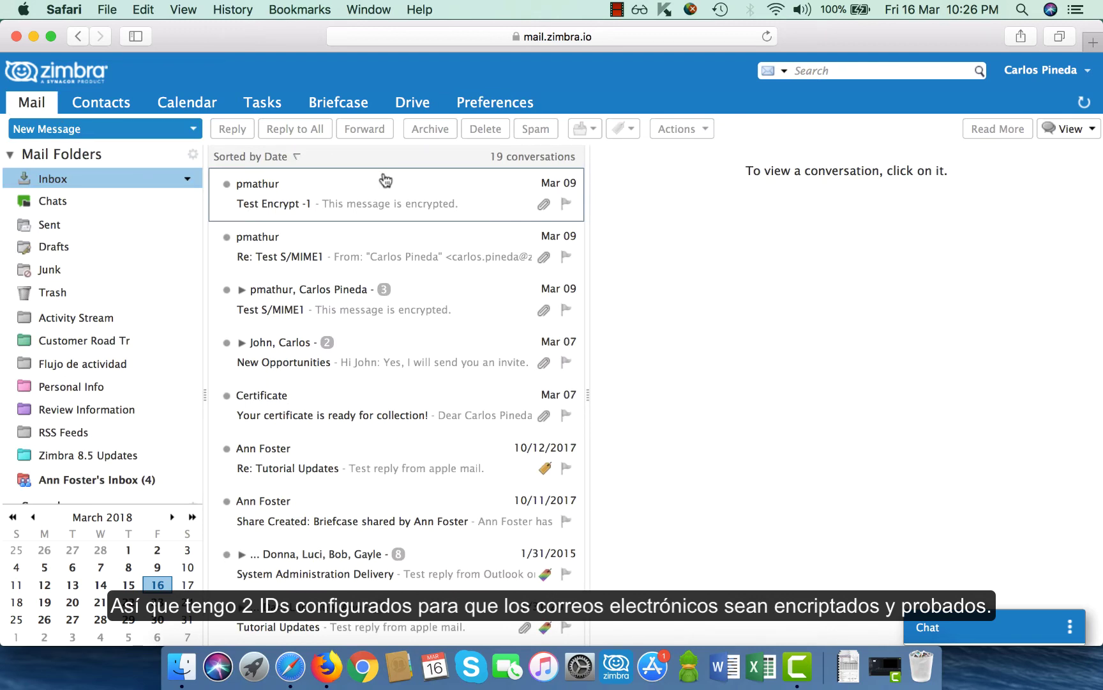
{"action": "key", "text": "super+Tab"}
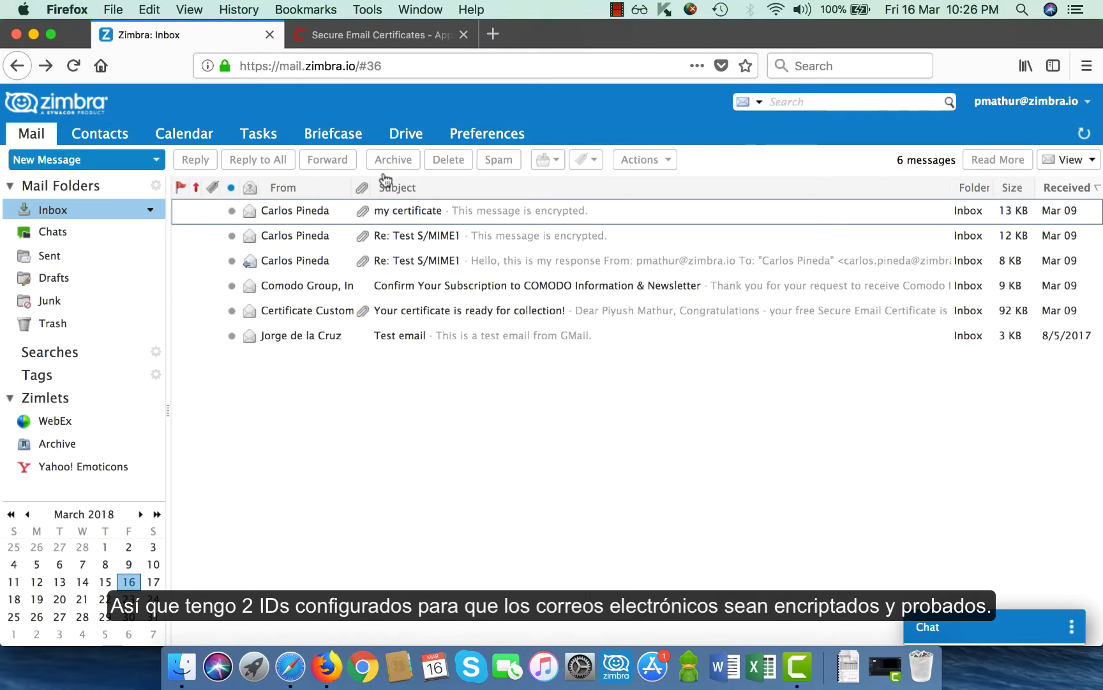
Start a new message to the suggested contact with the subject 'Opportunity Discussion'
{"action": "left_click", "coordinate": [64, 165]}
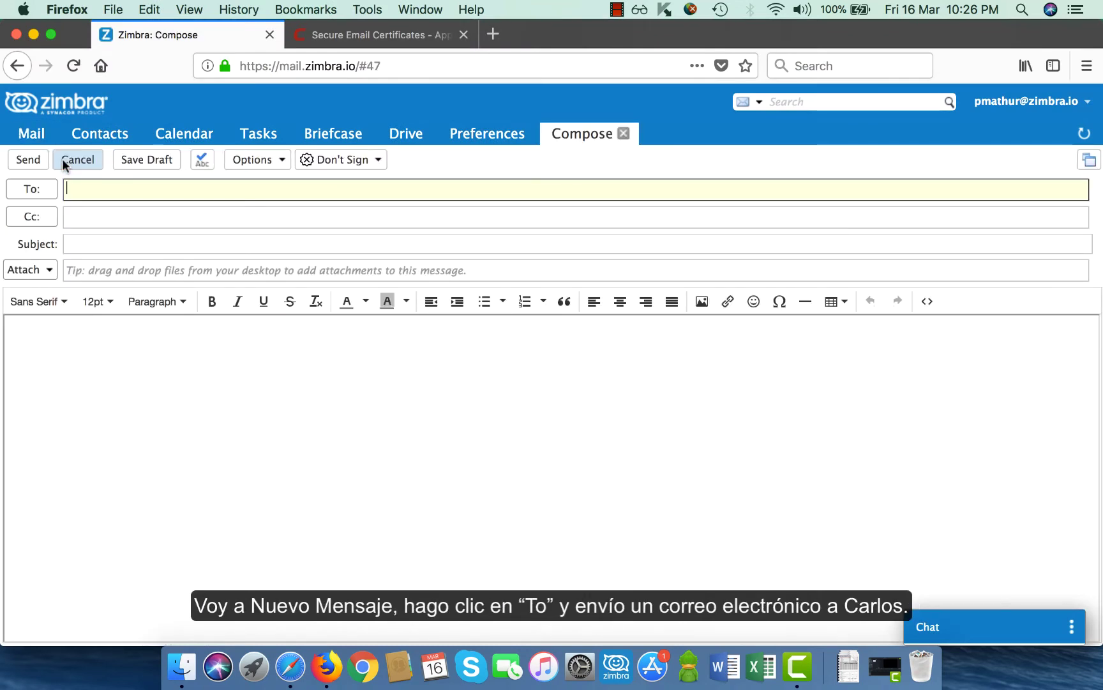
{"action": "type", "text": "carlo"}
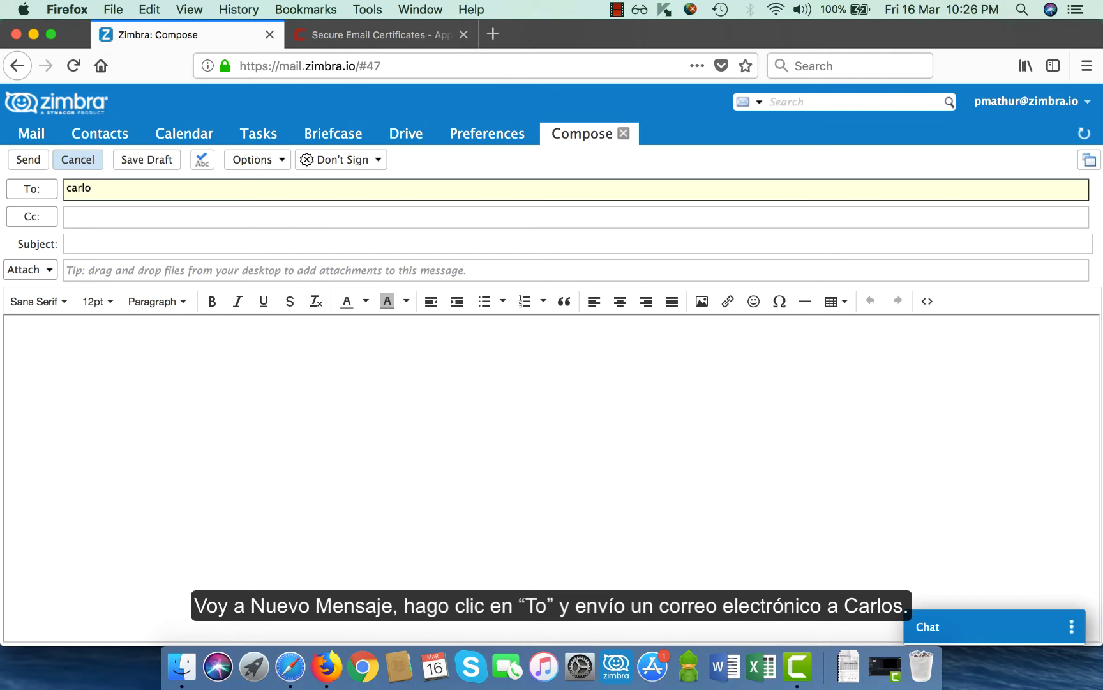
{"action": "key", "text": "Return"}
{"action": "key", "text": "Tab"}
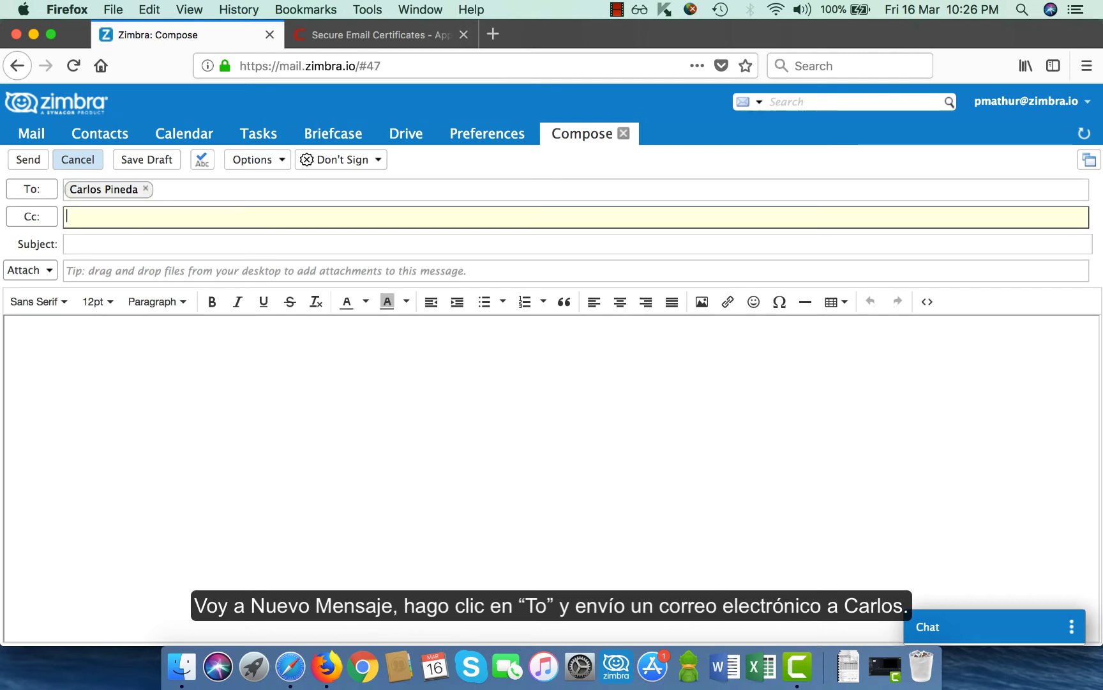
{"action": "key", "text": "Tab"}
{"action": "type", "text": "Opp"}
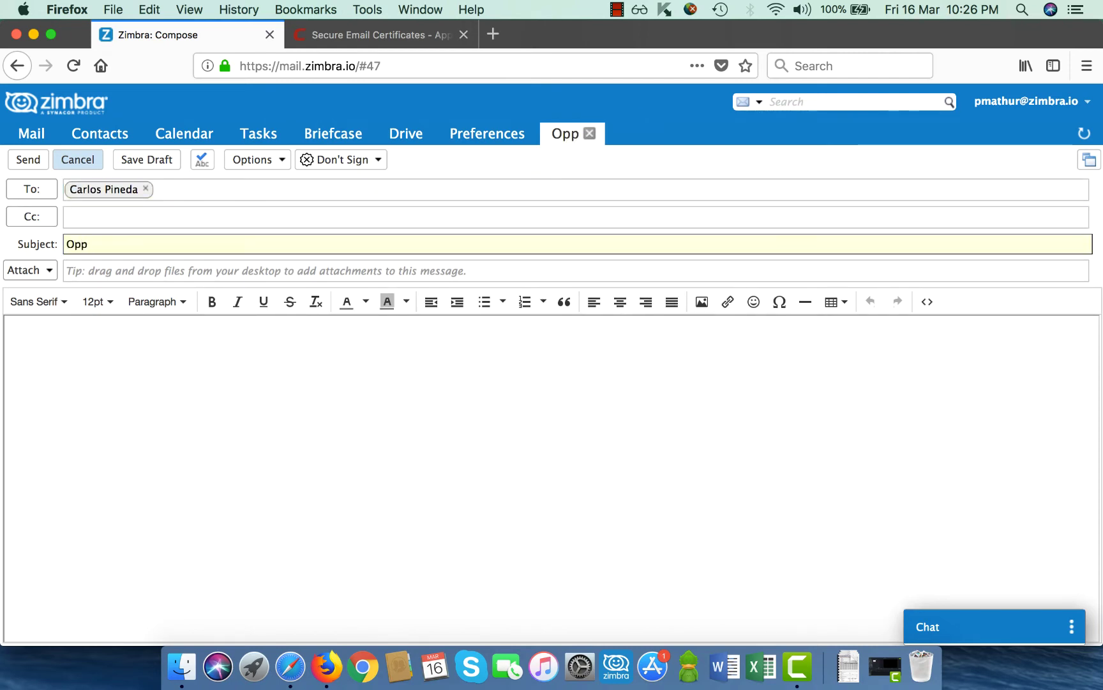
{"action": "type", "text": "ortun"}
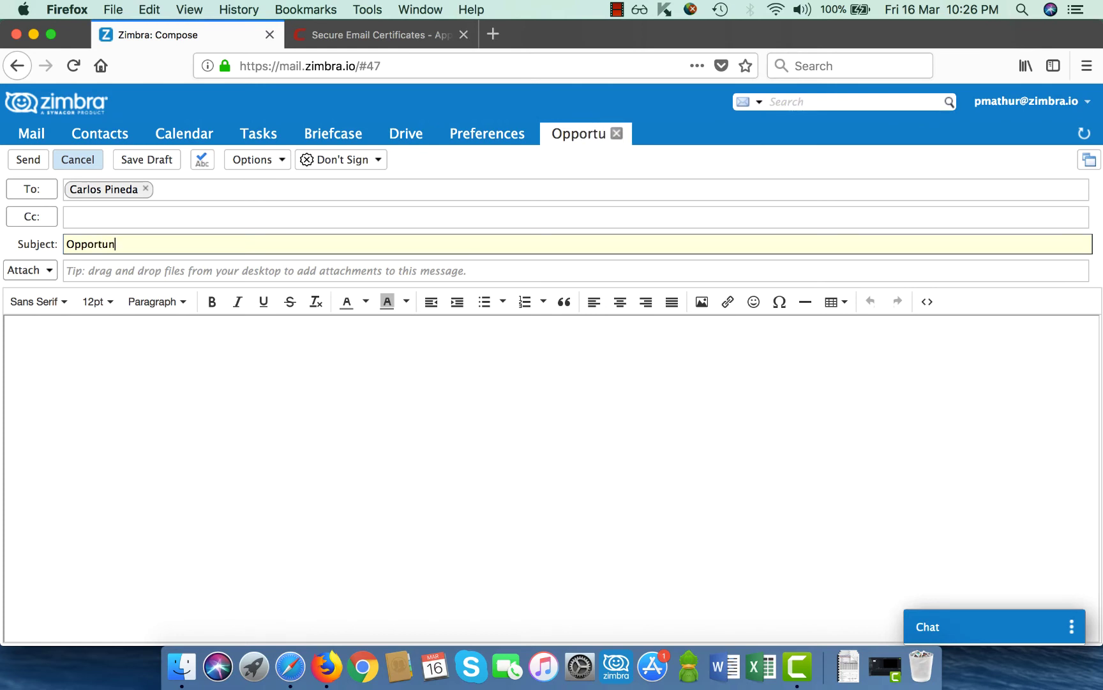
{"action": "type", "text": "ity Discu"}
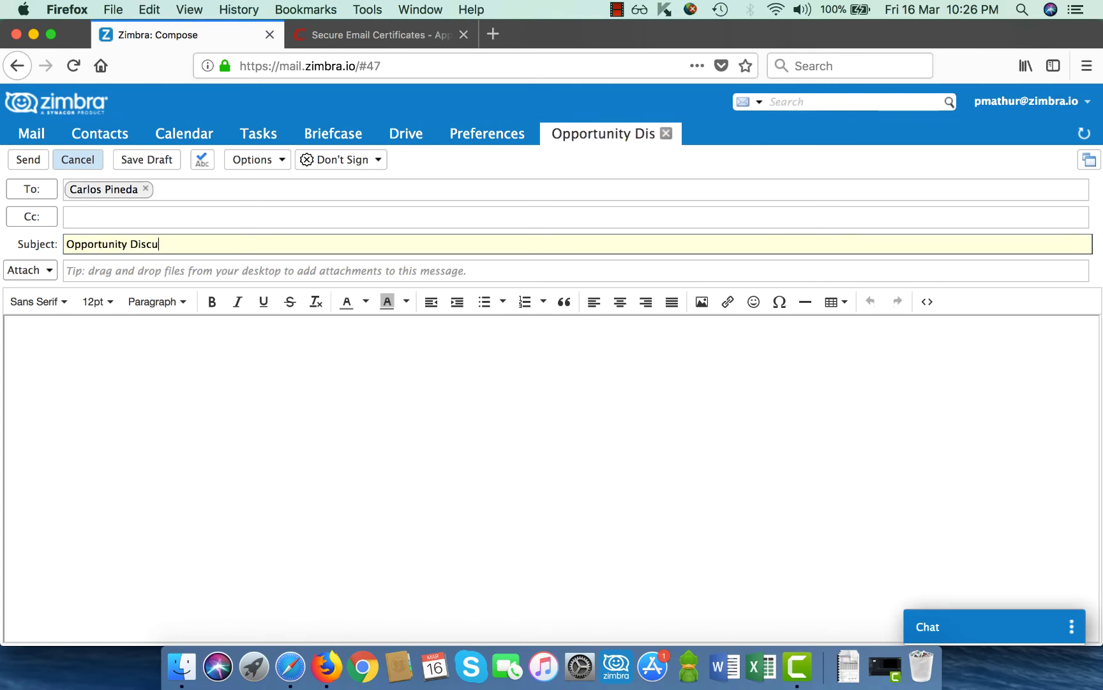
{"action": "type", "text": "ssion"}
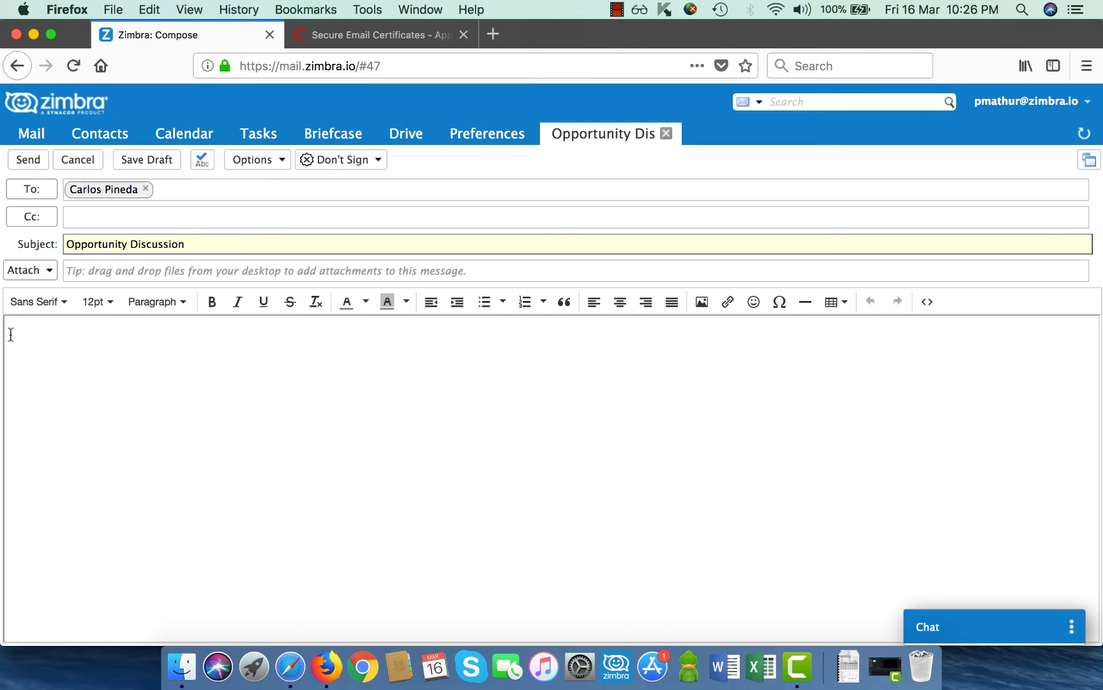
Paste the greeting, body and signature into the message and set it to Sign
{"action": "left_click", "coordinate": [13, 334]}
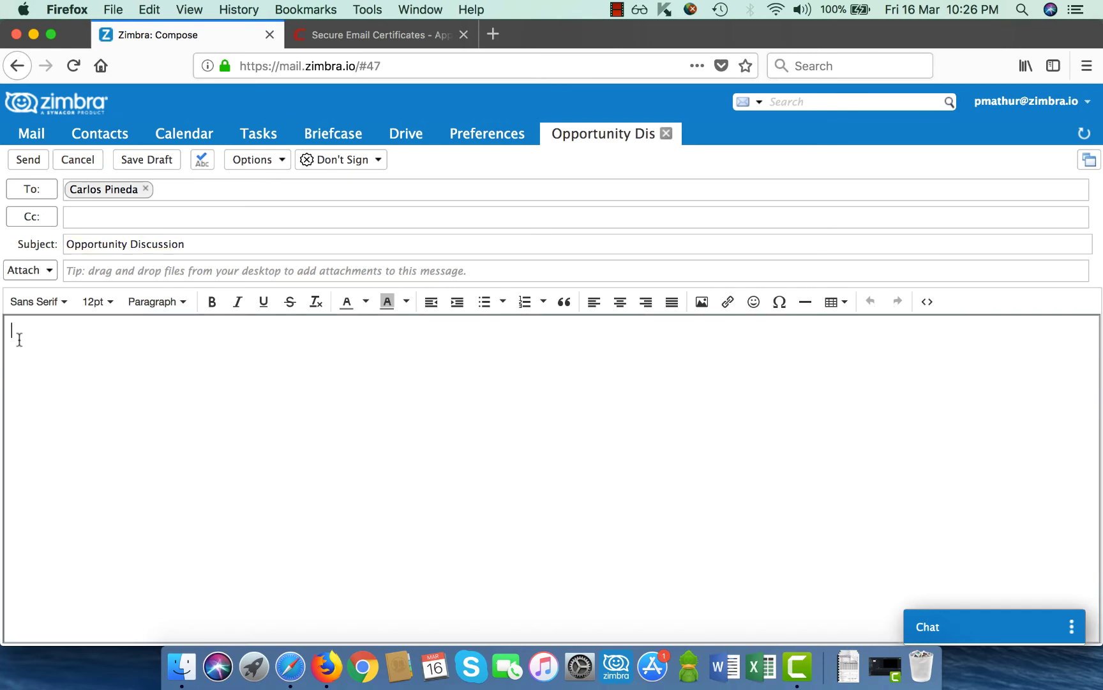
{"action": "type", "text": "Hi Carlos  We have an opportunity in your region & I will call you early next week to discuss this in detail  -- Regards Piyush"}
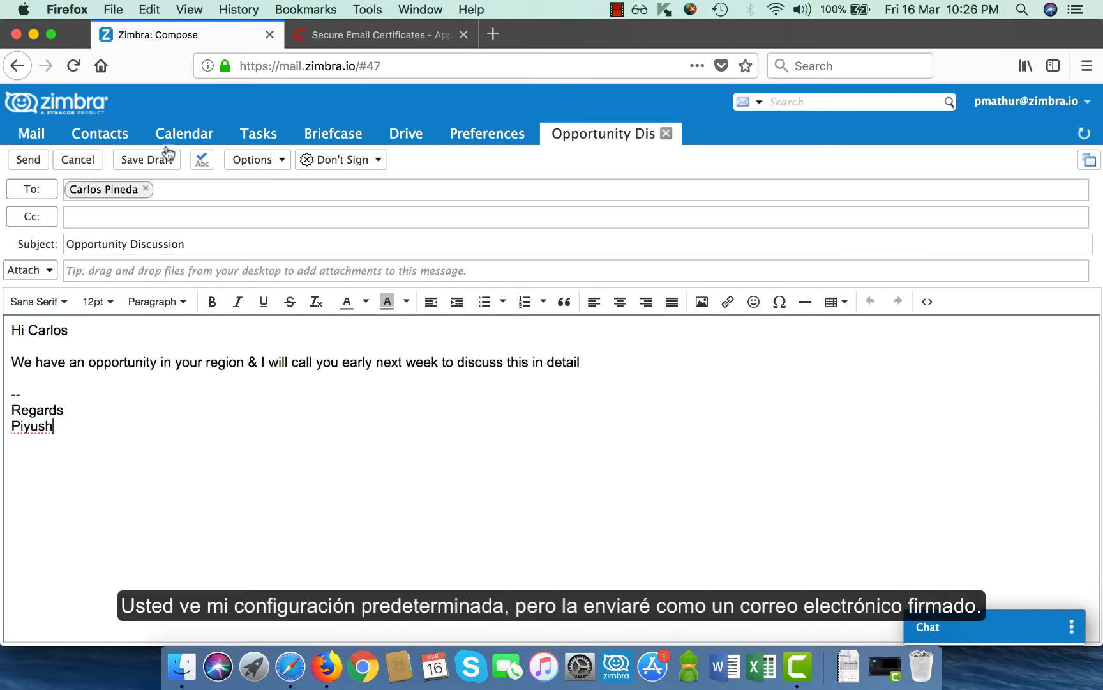
{"action": "left_click", "coordinate": [339, 165]}
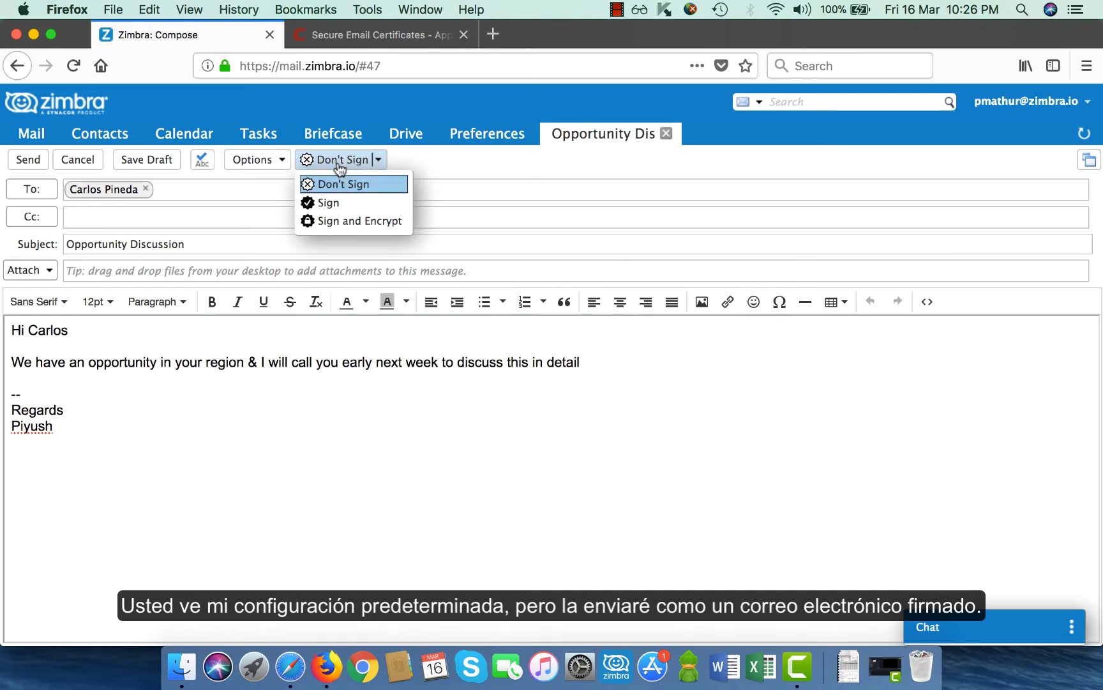
{"action": "left_click", "coordinate": [340, 204]}
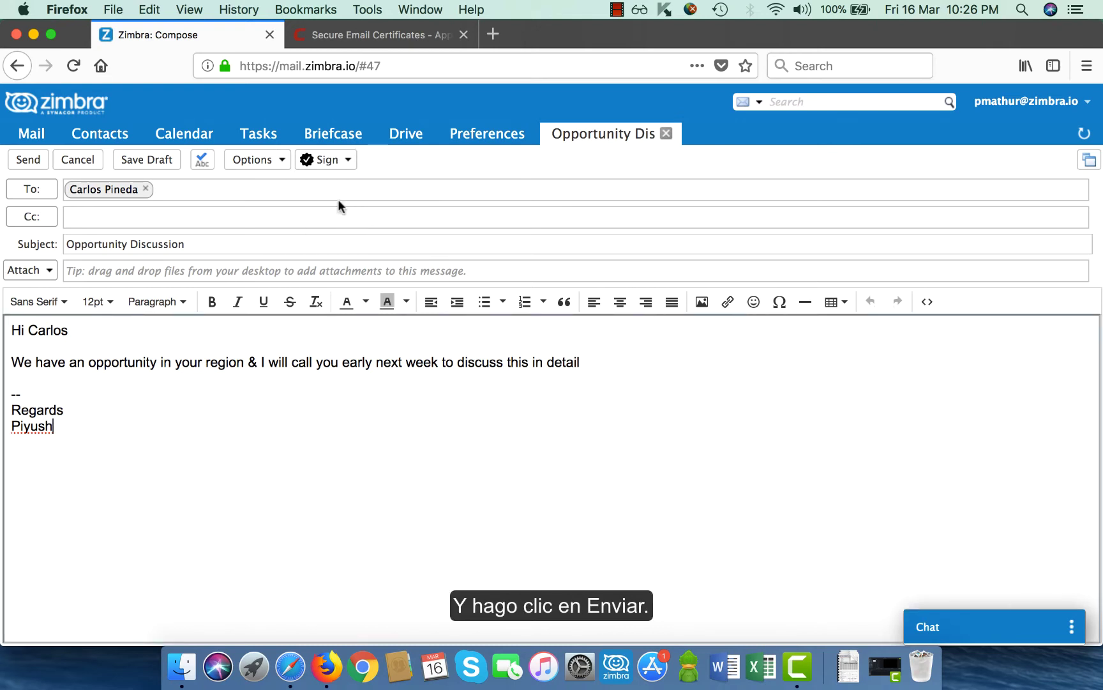
Send the signed message, then open it in the recipient's Safari inbox and check the sender's certificate
{"action": "left_click", "coordinate": [18, 165]}
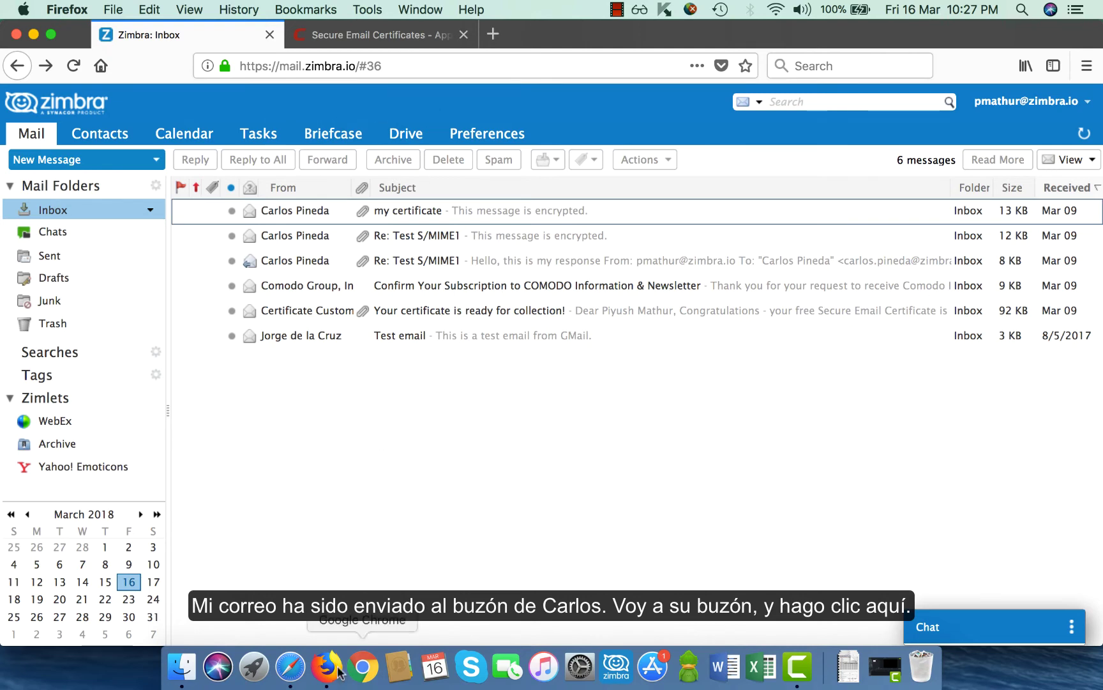
{"action": "left_click", "coordinate": [291, 666]}
{"action": "left_click", "coordinate": [325, 208]}
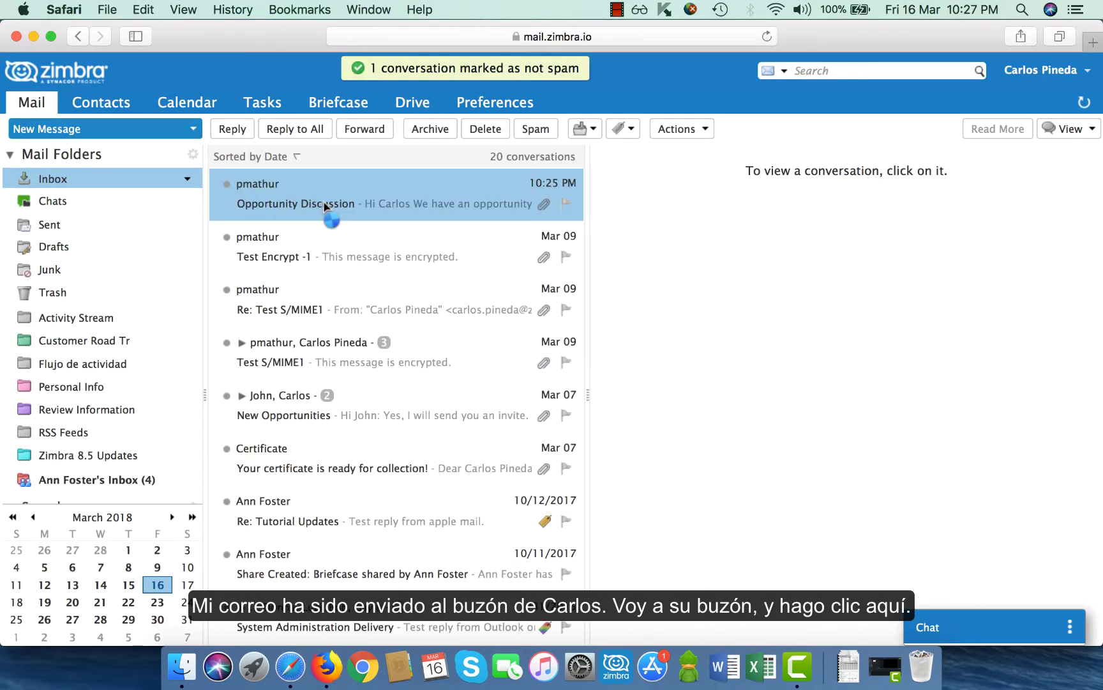
{"action": "double_click", "coordinate": [326, 205]}
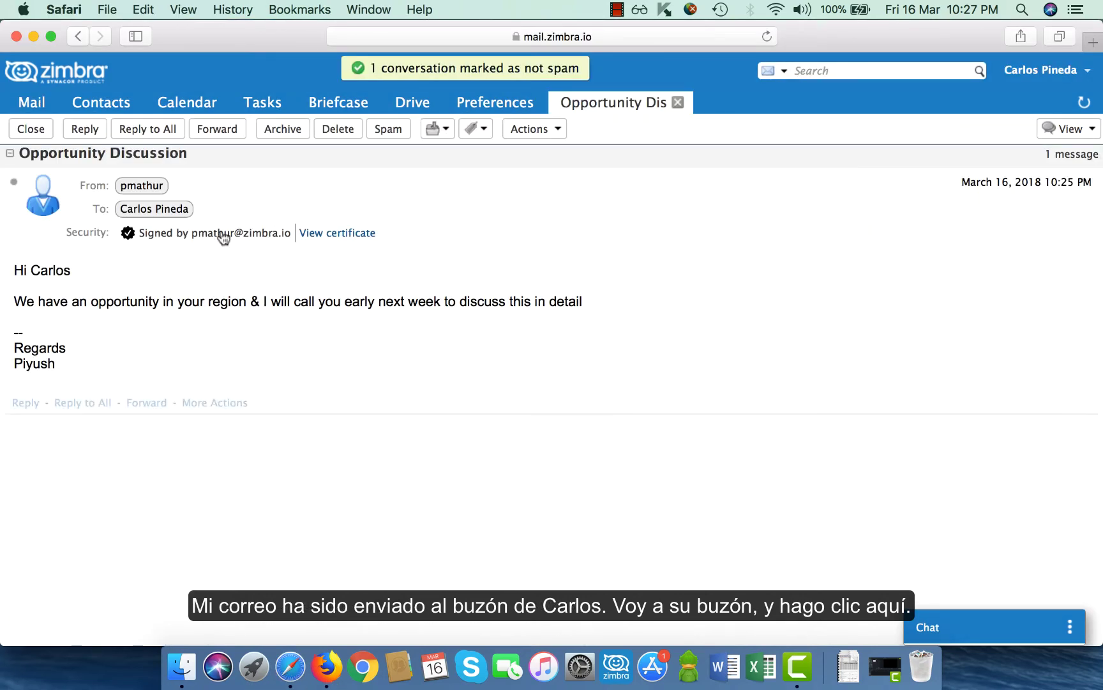
{"action": "left_click", "coordinate": [321, 236]}
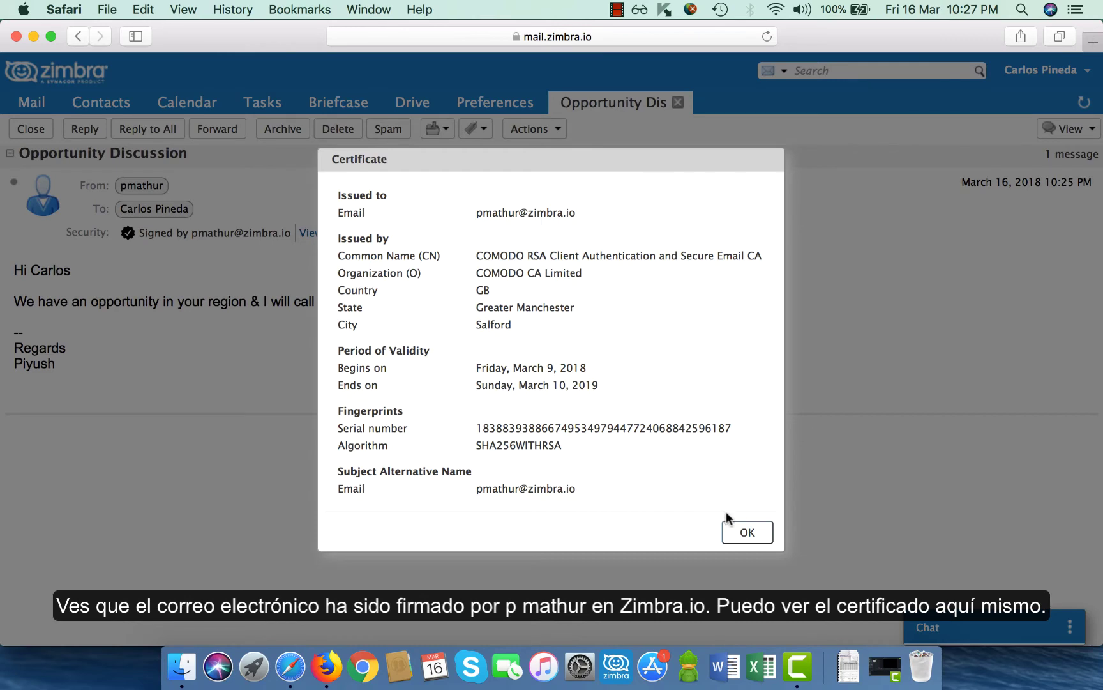
{"action": "left_click", "coordinate": [744, 533]}
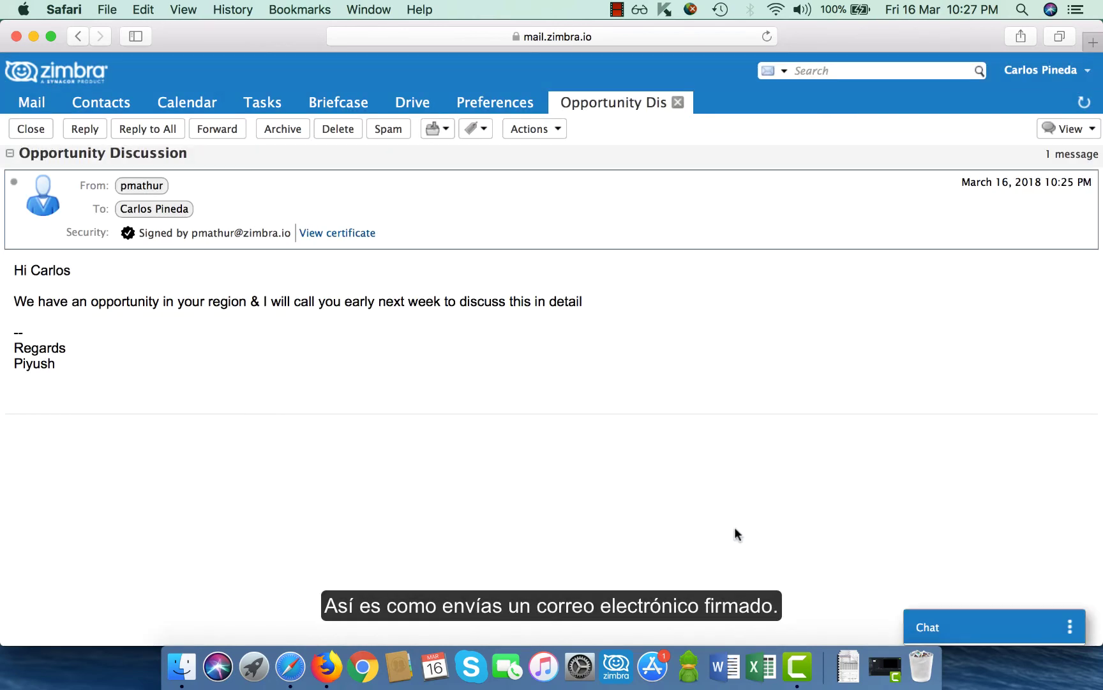
{"action": "left_click", "coordinate": [678, 102]}
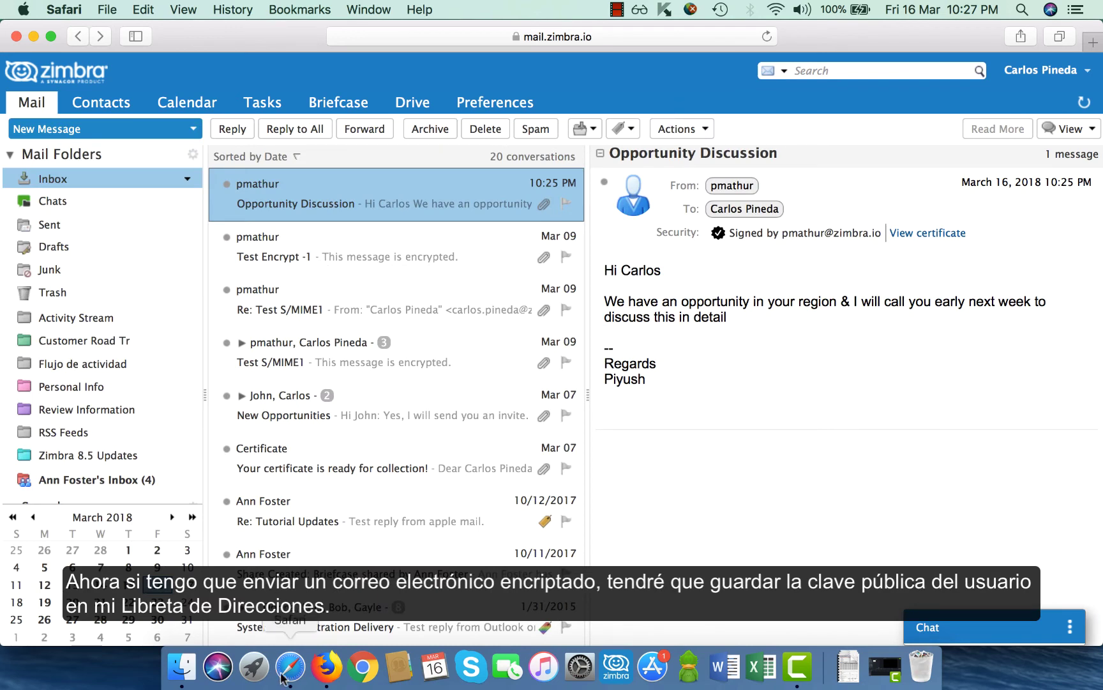
Attach the recipient's .cer certificate to his Emailed Contacts entry and save the contact
{"action": "left_click", "coordinate": [324, 675]}
{"action": "left_click", "coordinate": [102, 132]}
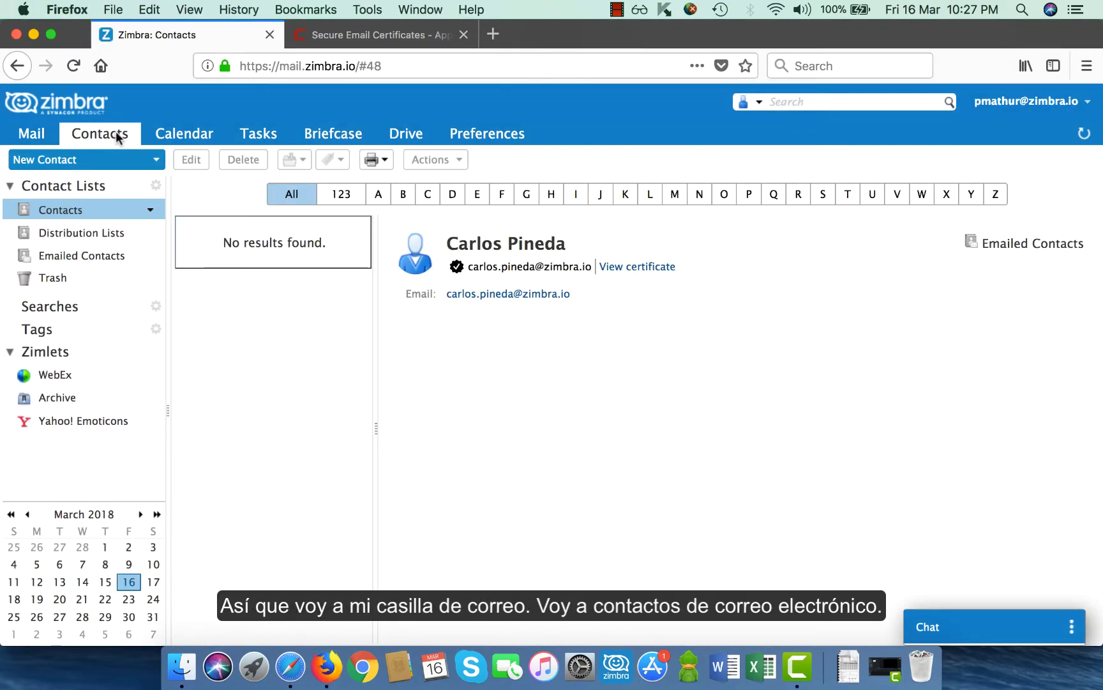
{"action": "left_click", "coordinate": [91, 262]}
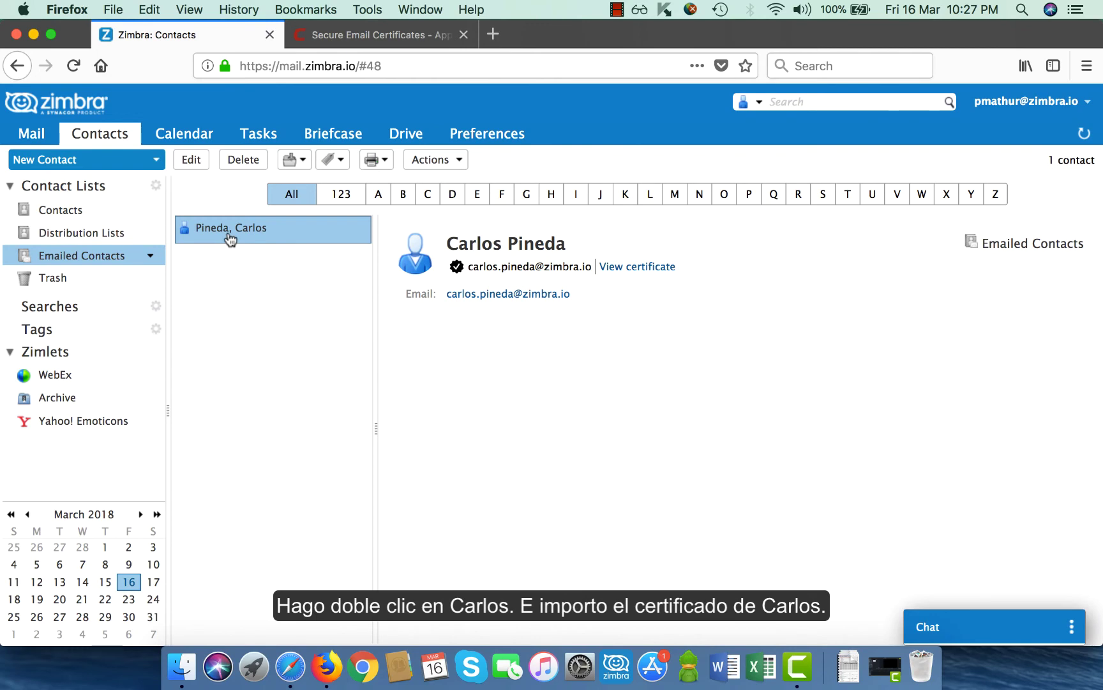
{"action": "double_click", "coordinate": [230, 240]}
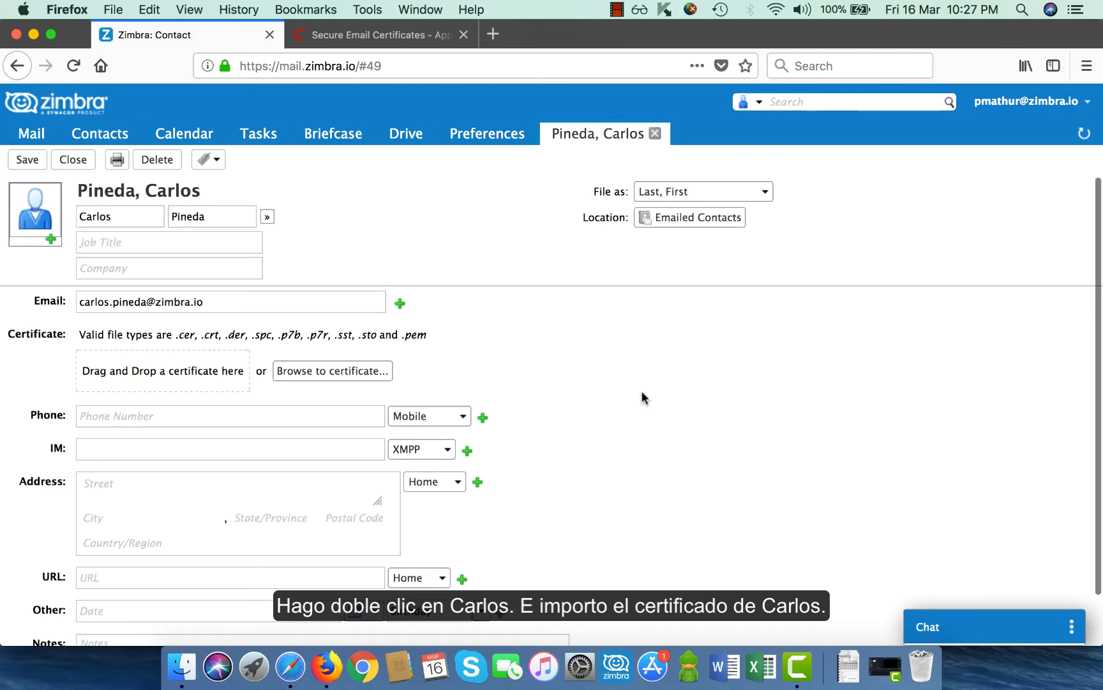
{"action": "left_click", "coordinate": [287, 371]}
{"action": "left_click", "coordinate": [477, 297]}
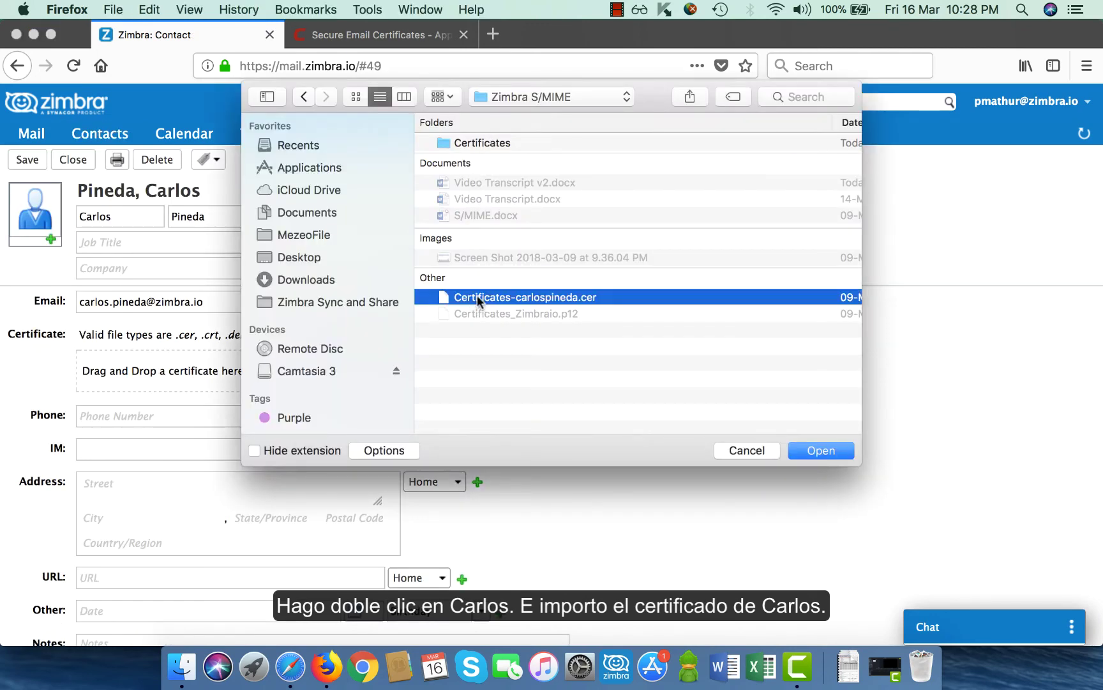
{"action": "double_click", "coordinate": [477, 297]}
{"action": "left_click", "coordinate": [30, 162]}
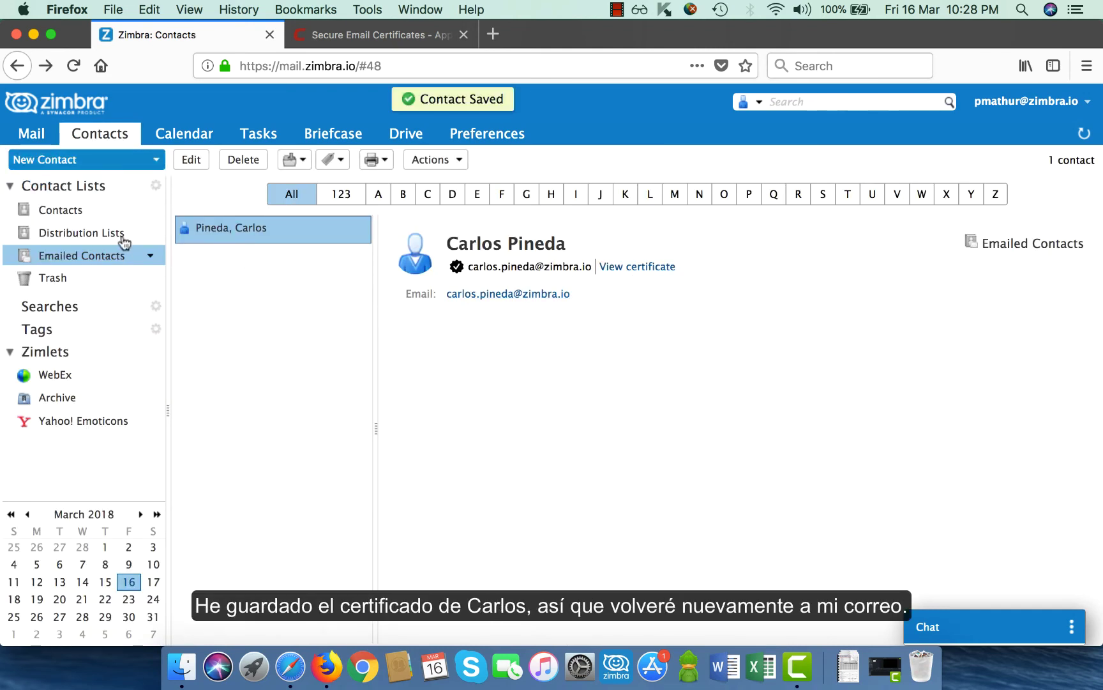
{"action": "left_click", "coordinate": [32, 134]}
Address a new message to the recipient contact with the subject 'Opportunity Discussion'
{"action": "left_click", "coordinate": [93, 172]}
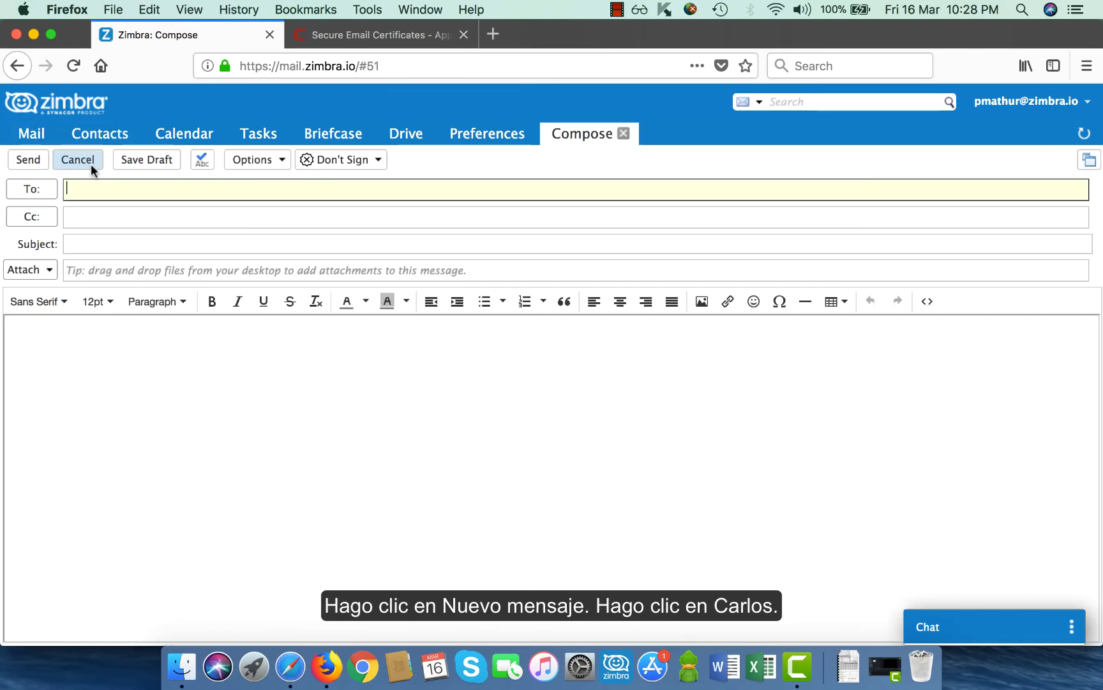
{"action": "type", "text": "carlo"}
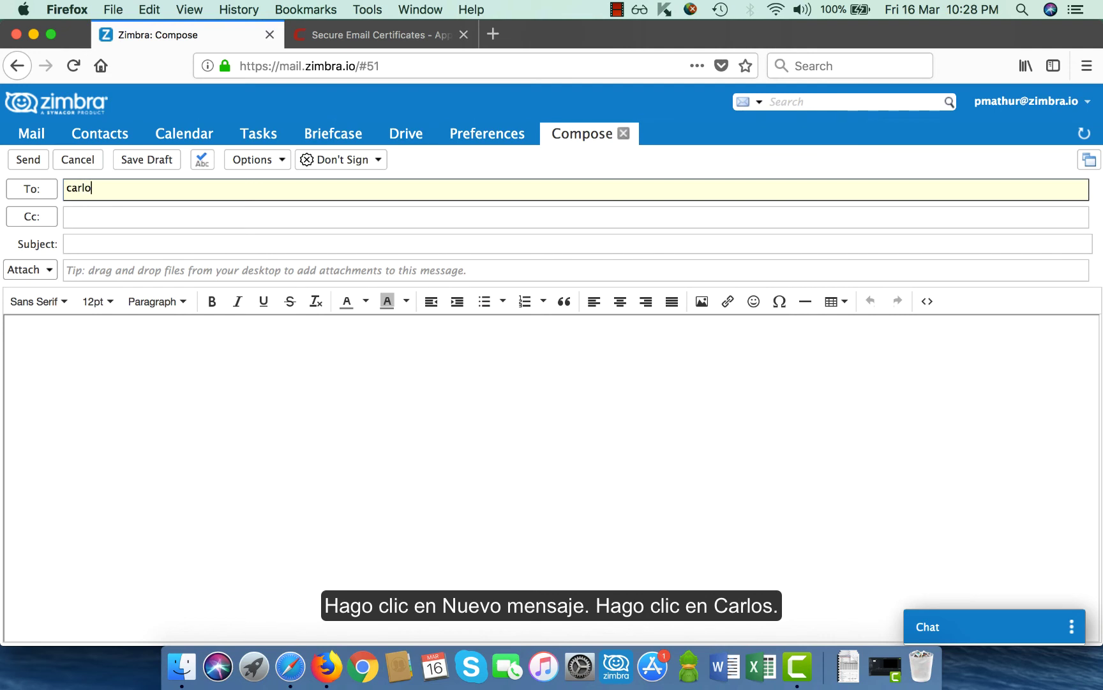
{"action": "type", "text": "s"}
{"action": "key", "text": "Return"}
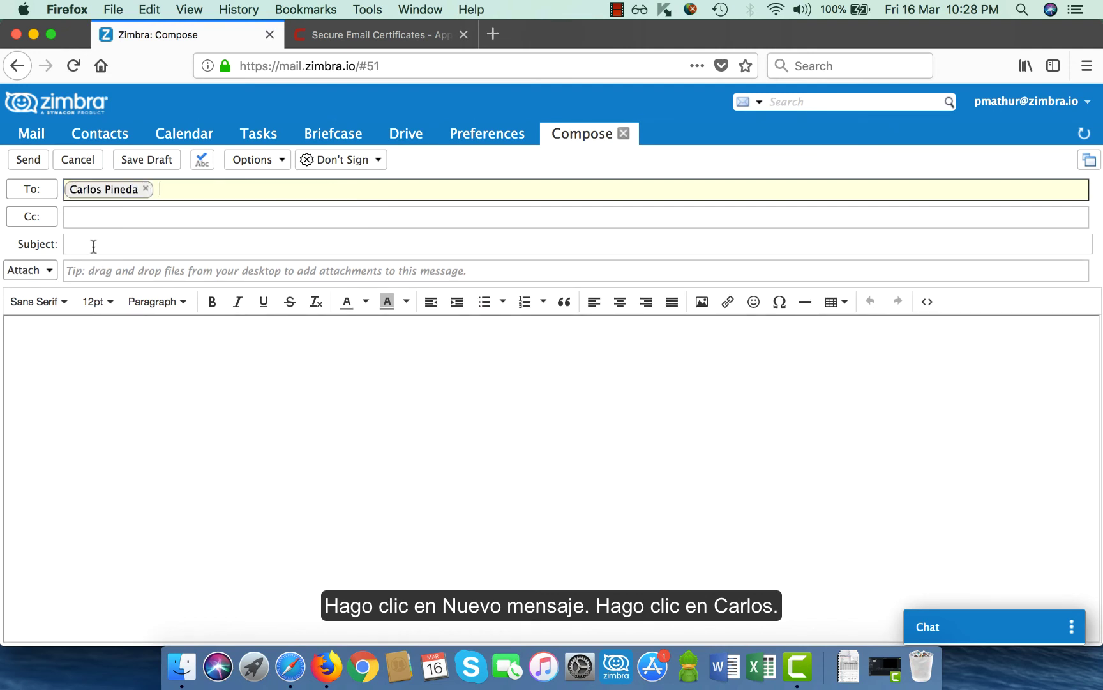
{"action": "left_click", "coordinate": [93, 245]}
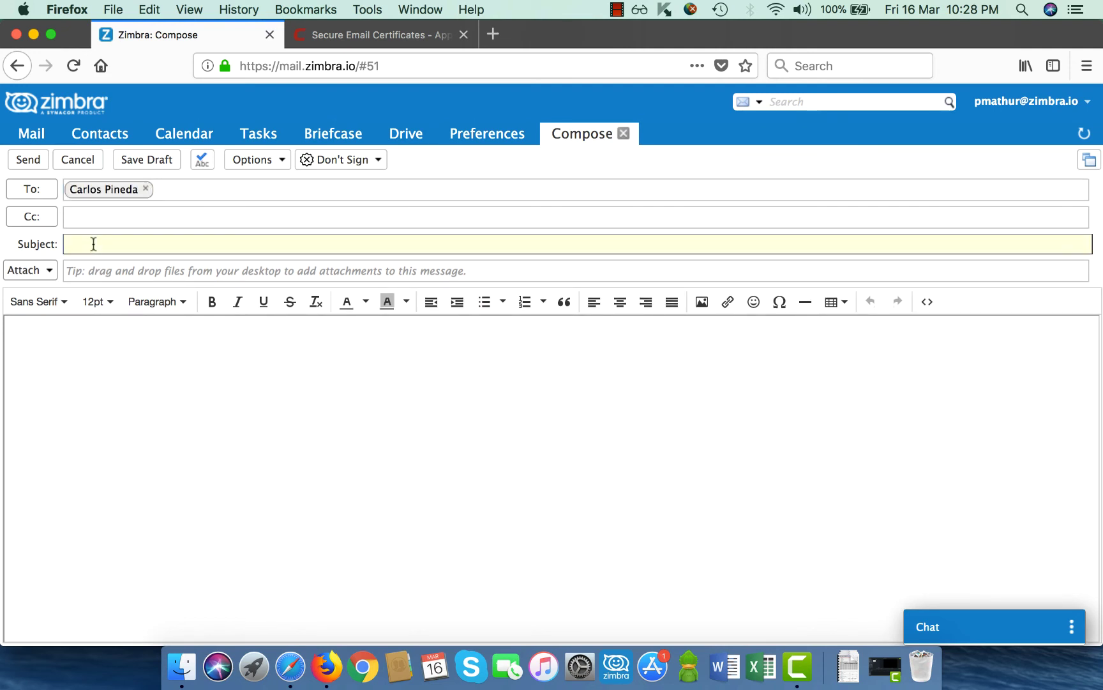
{"action": "type", "text": "Opp"}
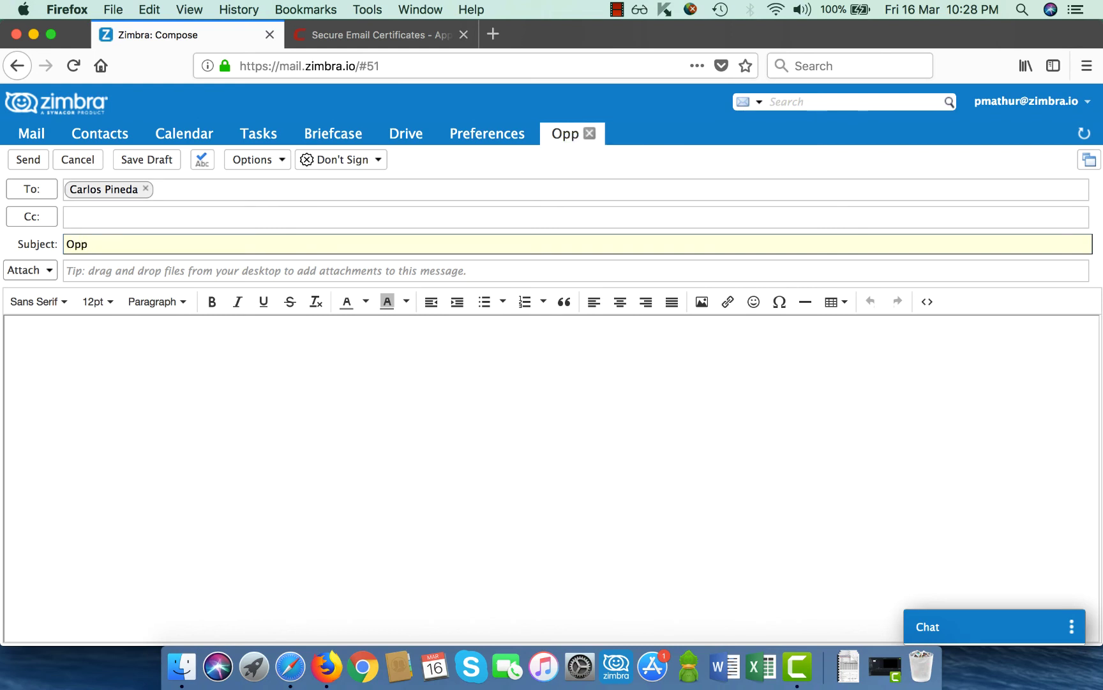
{"action": "type", "text": "ortuni"}
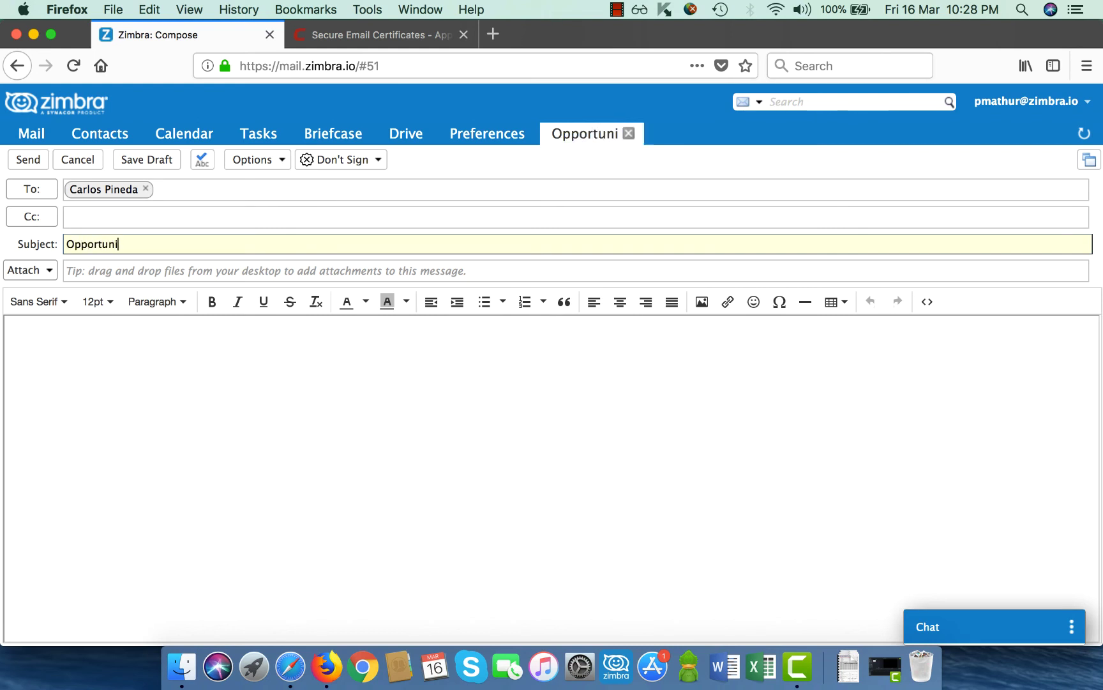
{"action": "type", "text": "ty Discussio"}
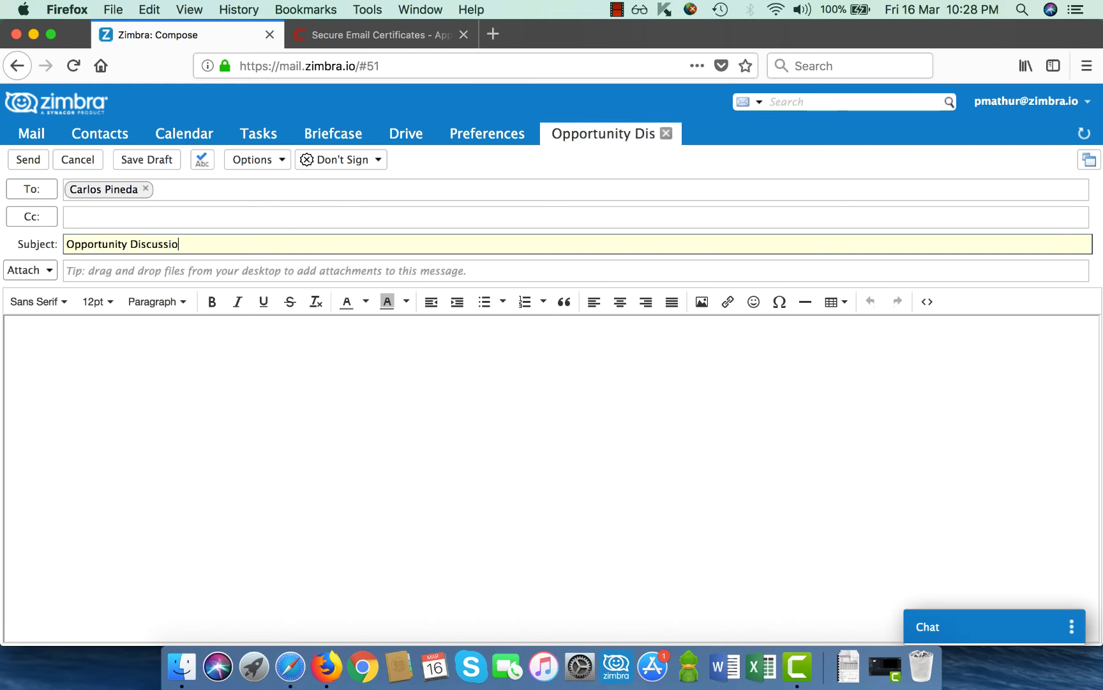
{"action": "type", "text": "n"}
Paste the greeting, body and signature into the message and set it to Sign and Encrypt
{"action": "left_click", "coordinate": [62, 333]}
{"action": "type", "text": "Hi Carlos  We have an opportunity in your region & I will call you early next week to discuss this in detail  -- Regards Piyush"}
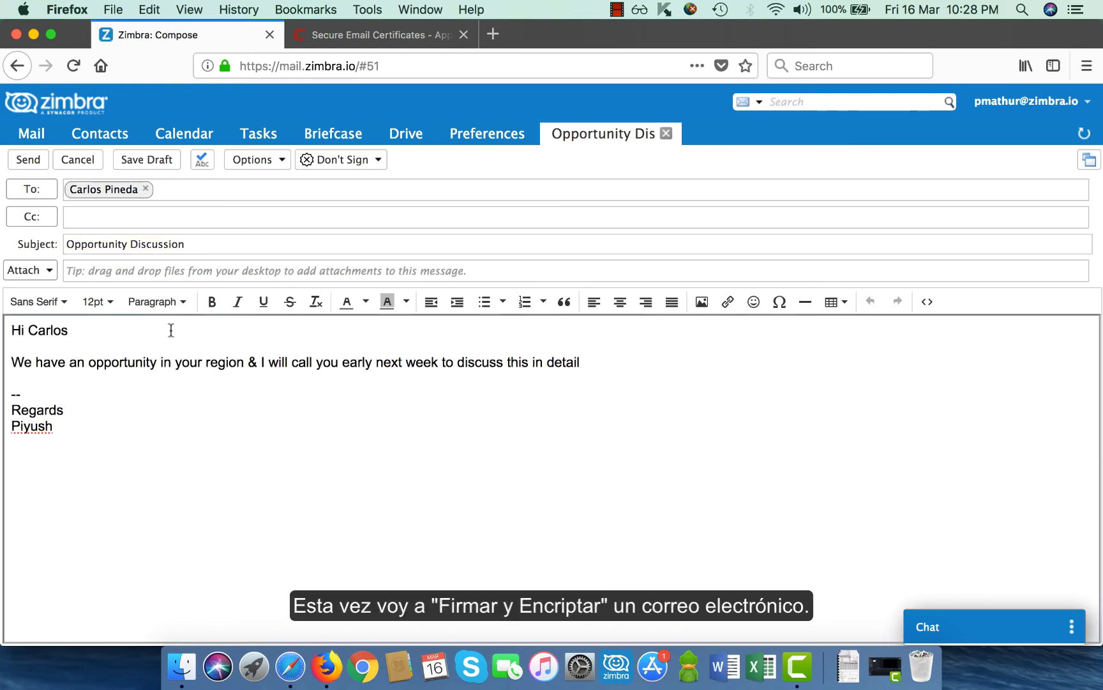
{"action": "left_click", "coordinate": [365, 161]}
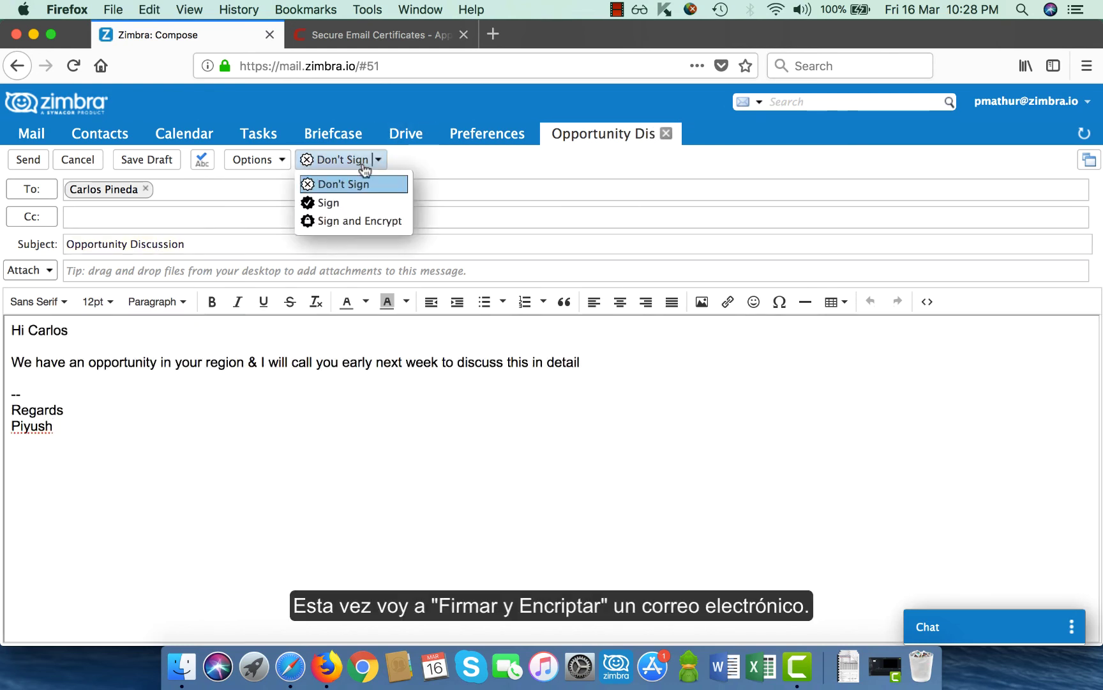
{"action": "left_click", "coordinate": [364, 222]}
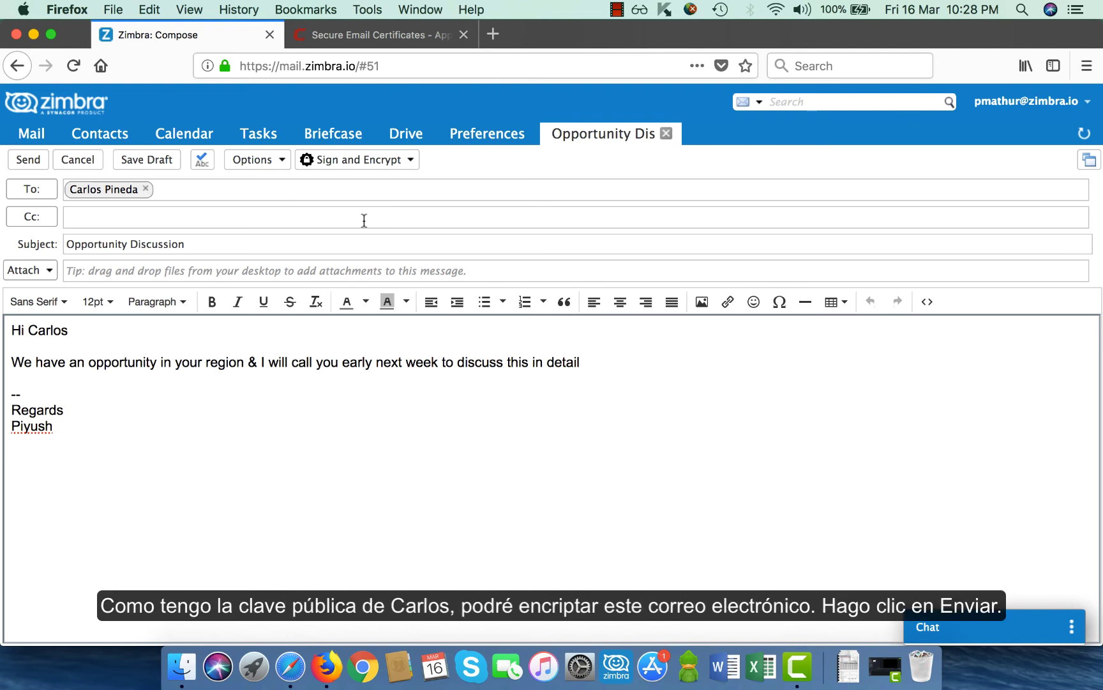
Send the encrypted message and open the newest 'Opportunity Discussion' in the recipient's Safari inbox
{"action": "left_click", "coordinate": [29, 160]}
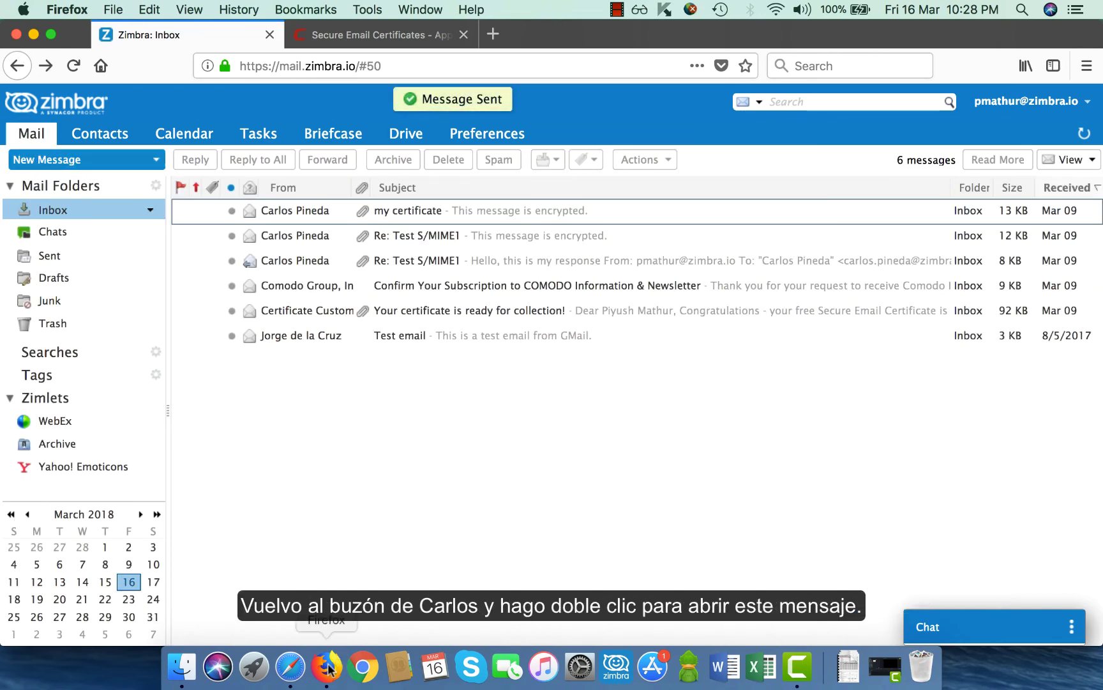
{"action": "left_click", "coordinate": [290, 668]}
{"action": "double_click", "coordinate": [257, 189]}
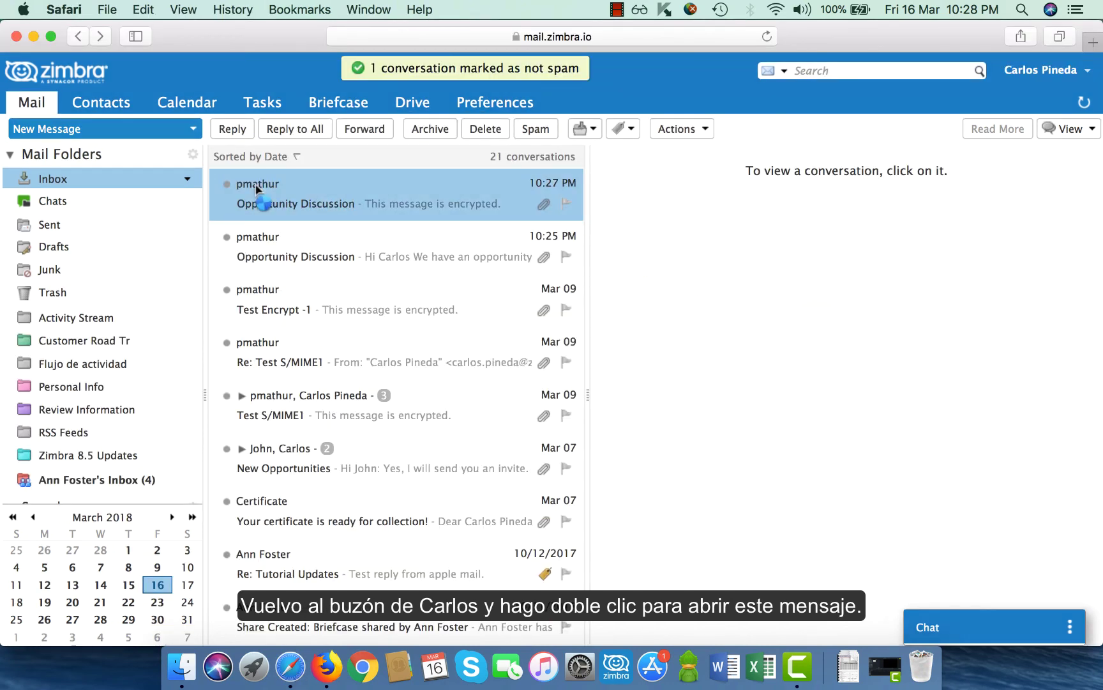